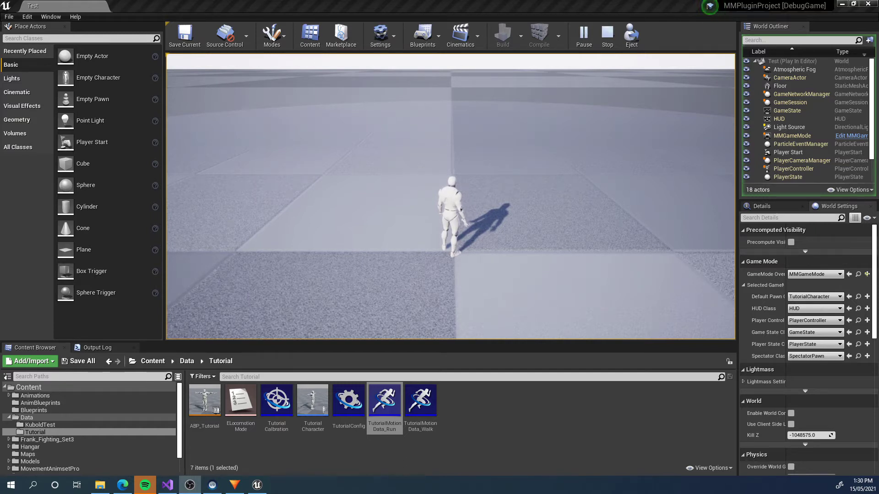
Run the character left, toward the camera, away and right while stats show 16559 poses
left_click(545, 293)
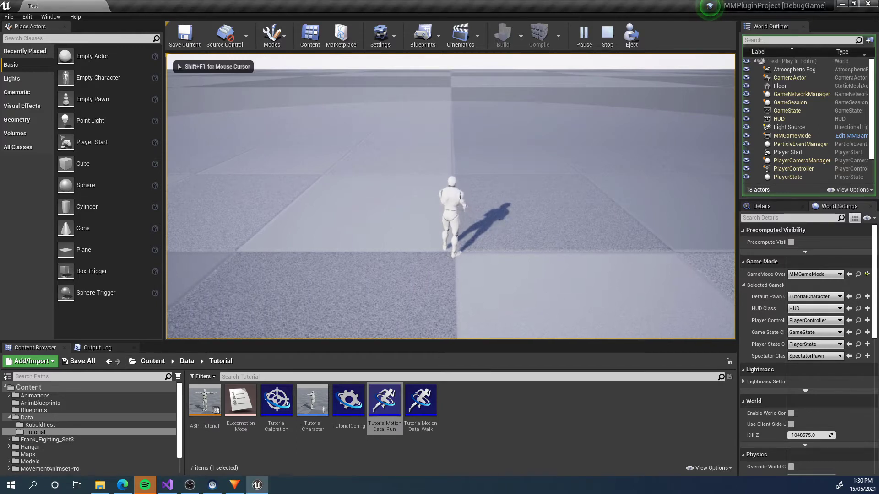
key("a")
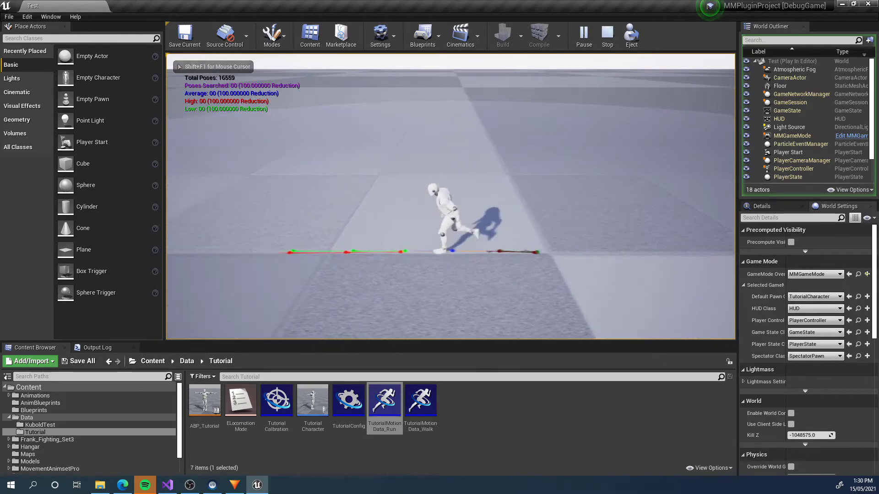
key("s")
key("a")
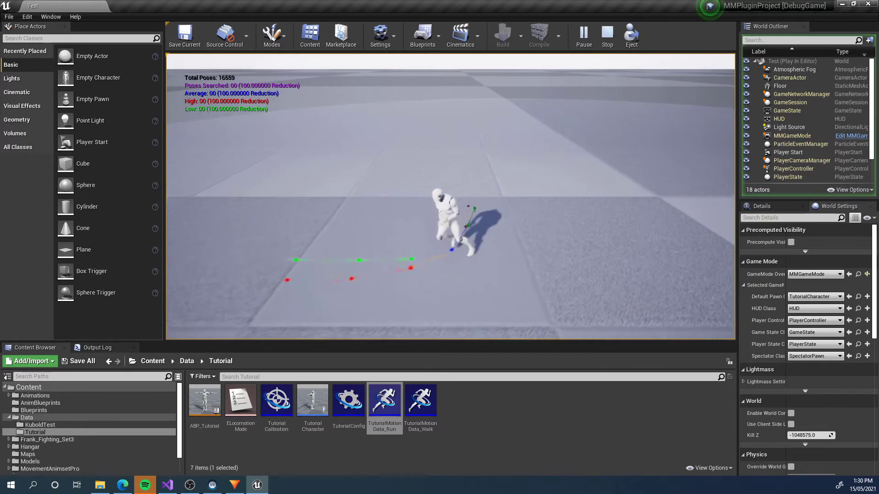
key("w")
key("d")
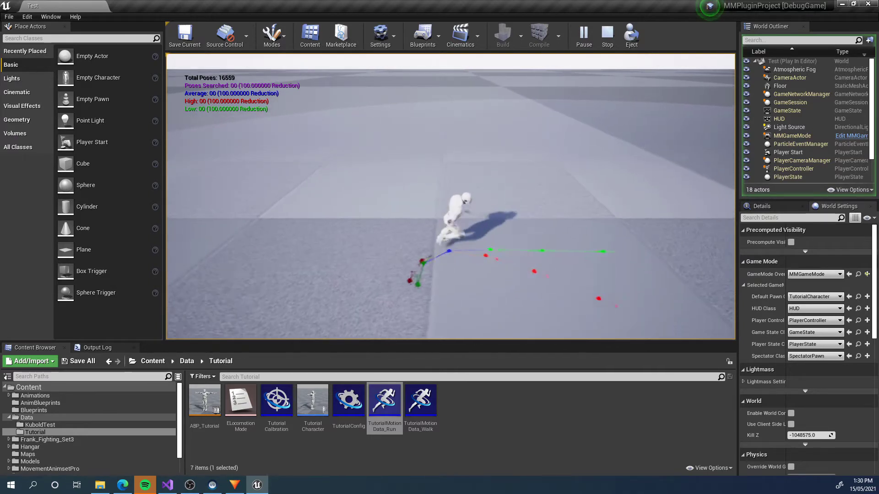
key("a")
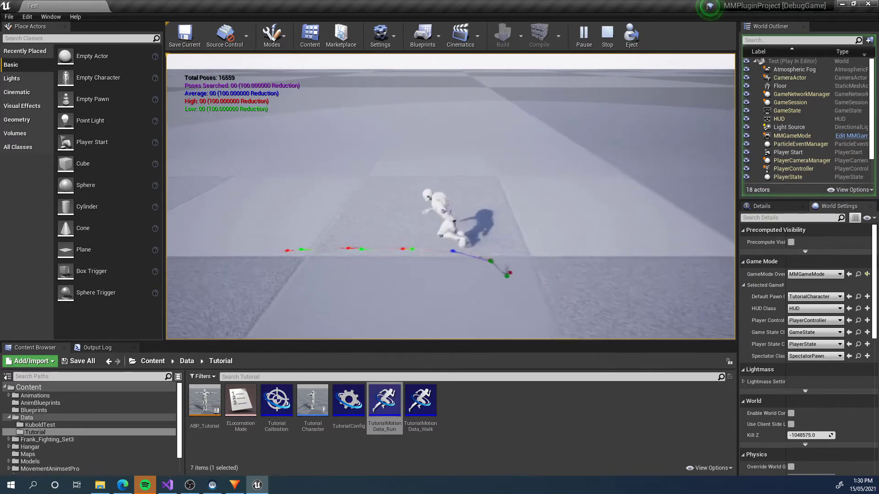
Enable search debugging with the console command a.AnimNode.MoSymph.MMSearch.Debug 1
key("shift+F1")
key("grave")
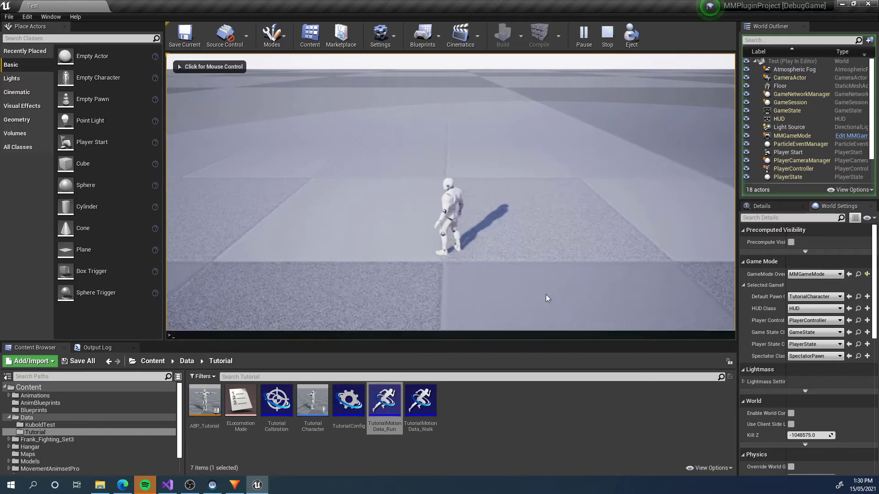
type("a.AnimNode.Mo")
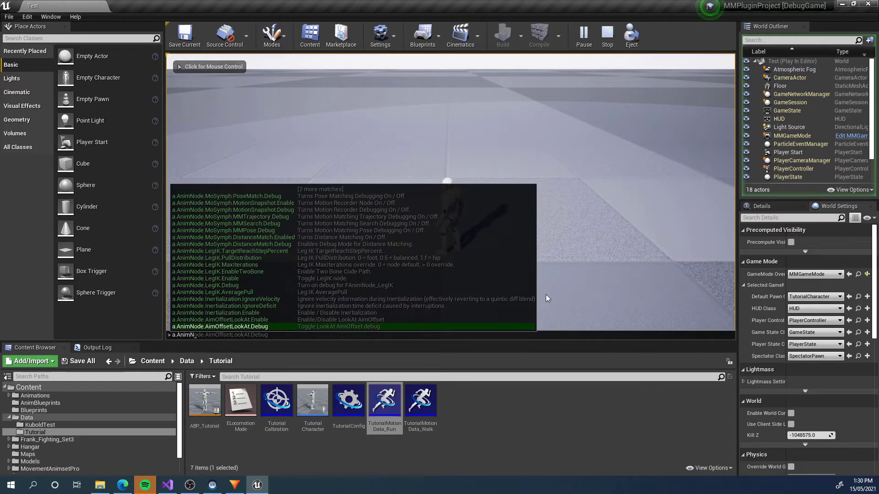
key("Up")
key("Up")
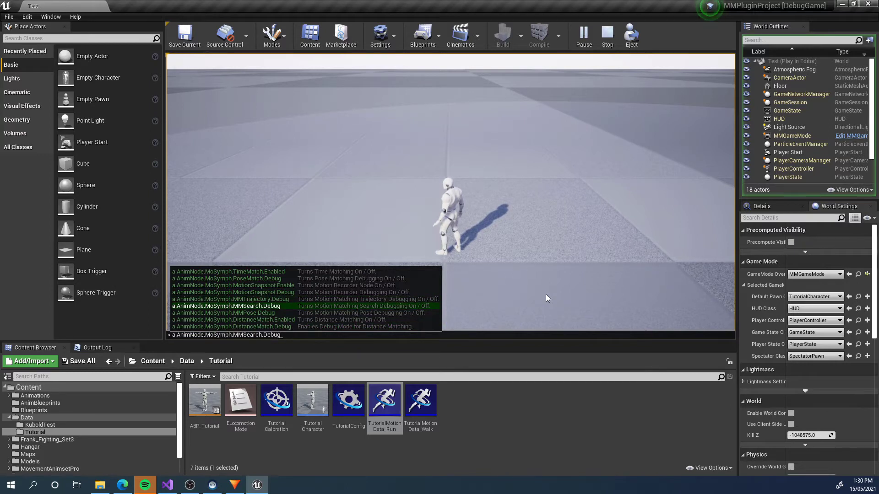
key("Return")
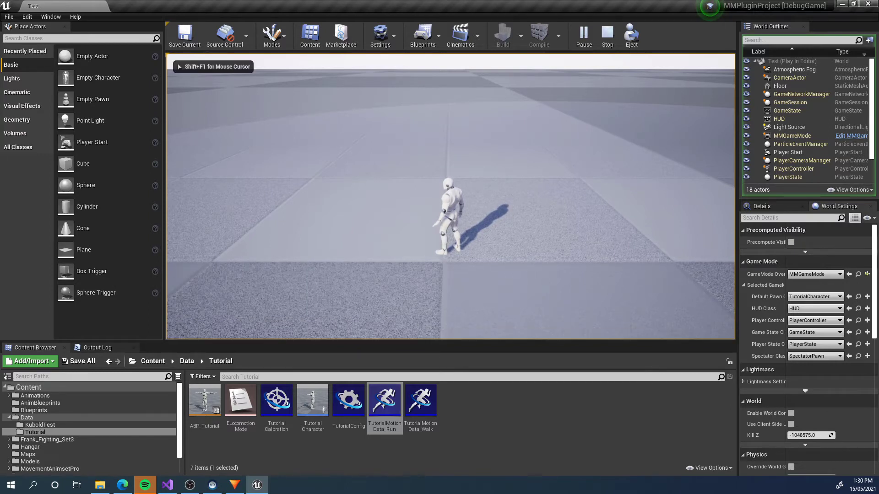
Run the character left, away, right and toward the camera, reversing direction repeatedly
key("a")
key("w")
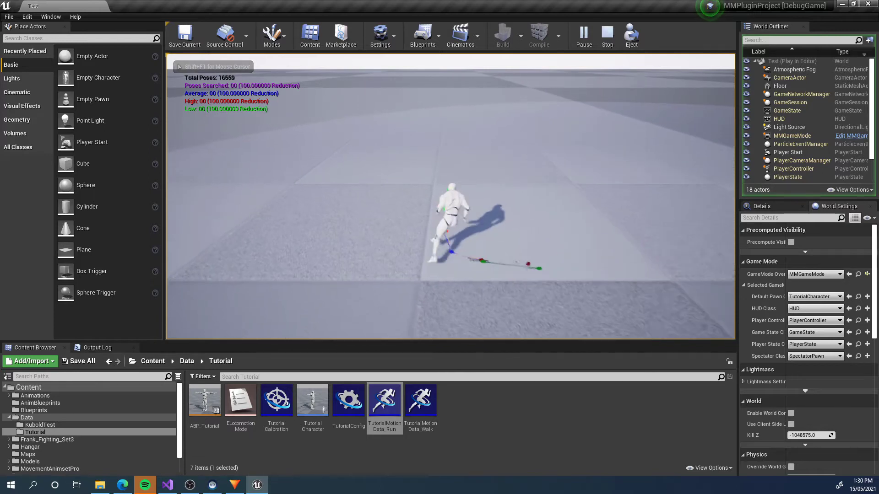
key("d")
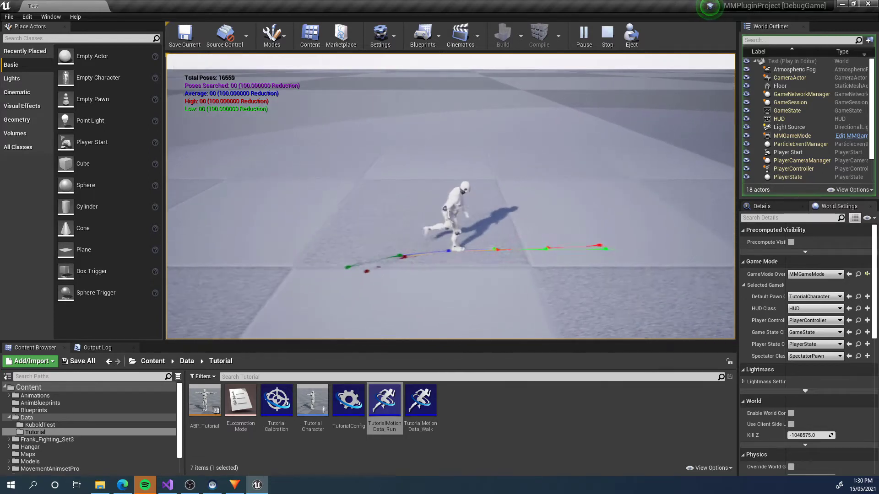
key("s")
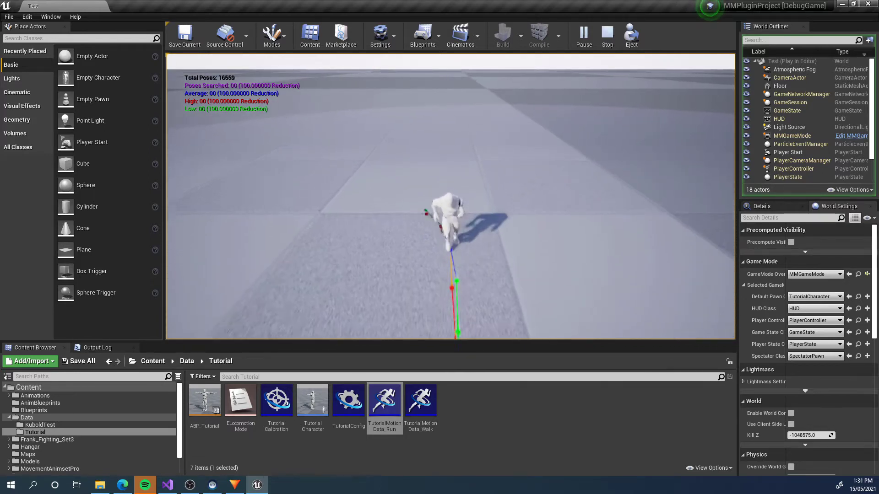
key("d")
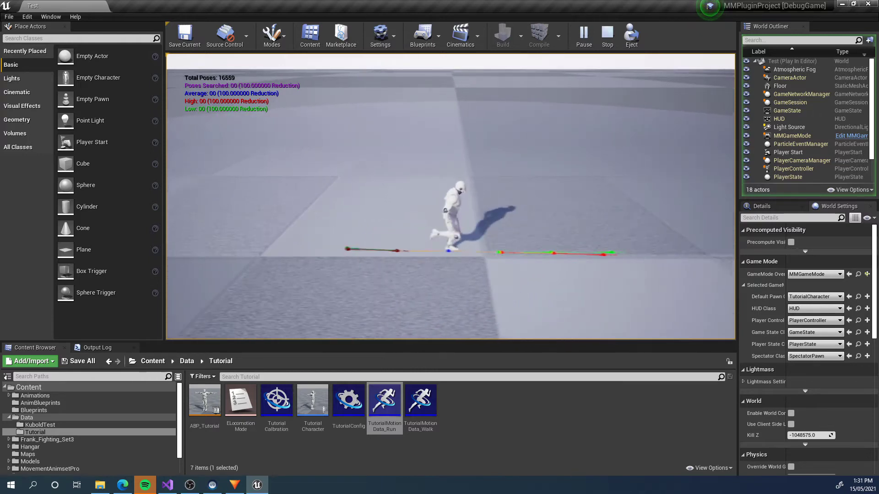
key("a")
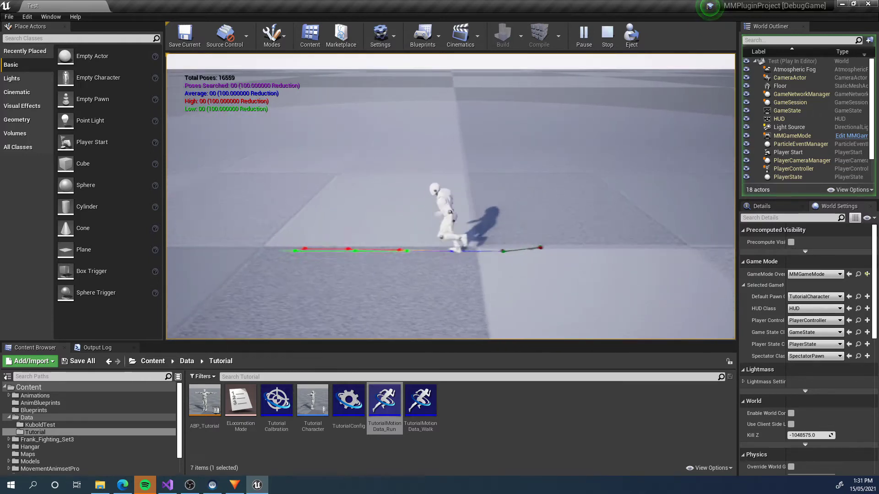
key("s")
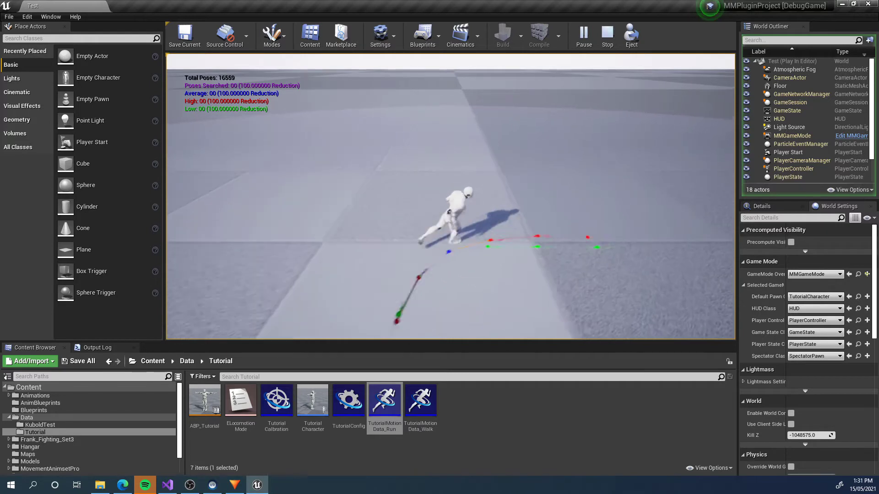
key("w")
key("a")
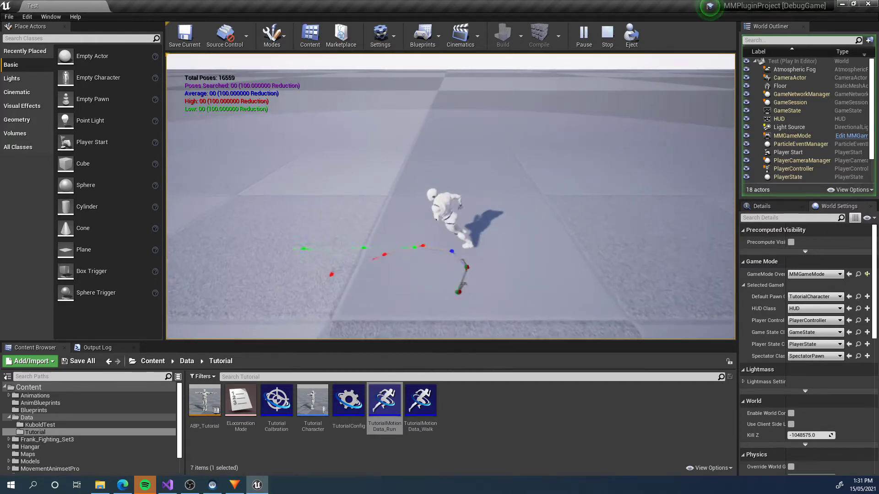
key("d")
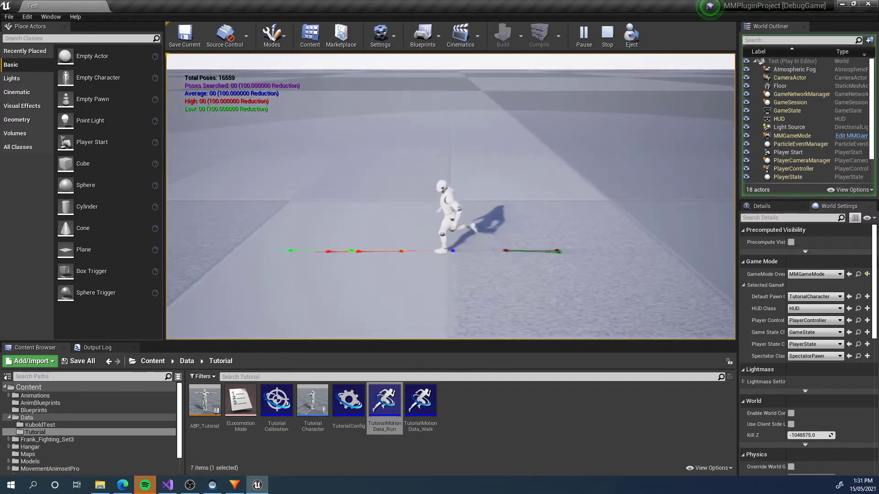
key("w")
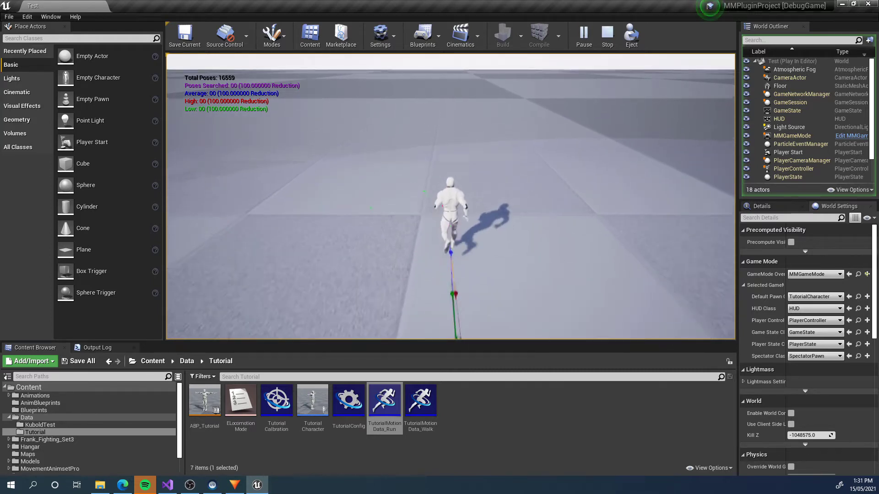
key("d")
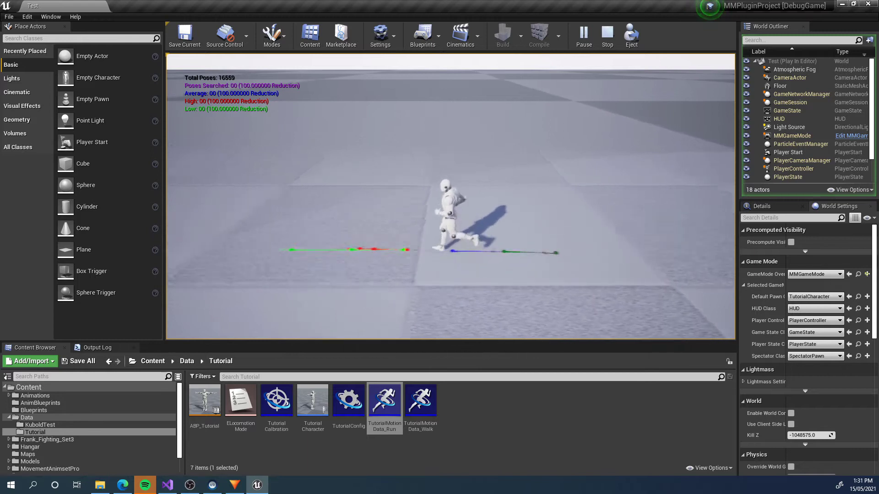
key("d")
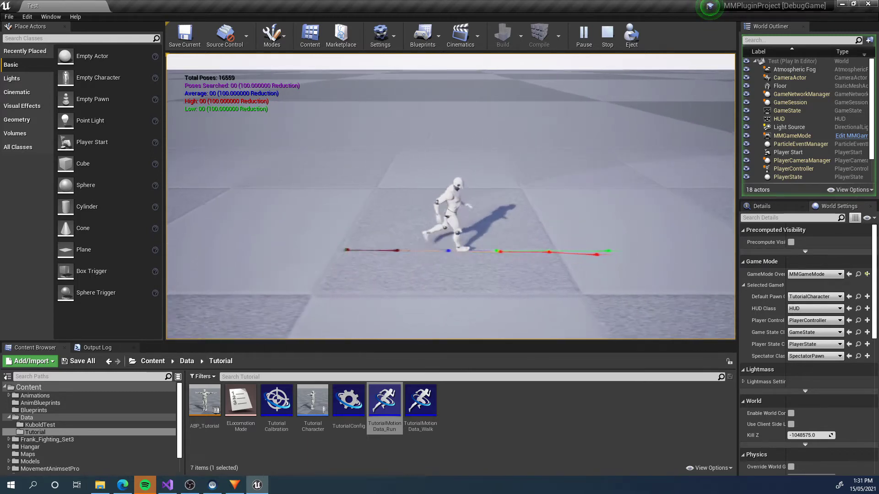
End the play session and set ABP_Tutorial's Update Interval to 0.1, compiled
key("Escape")
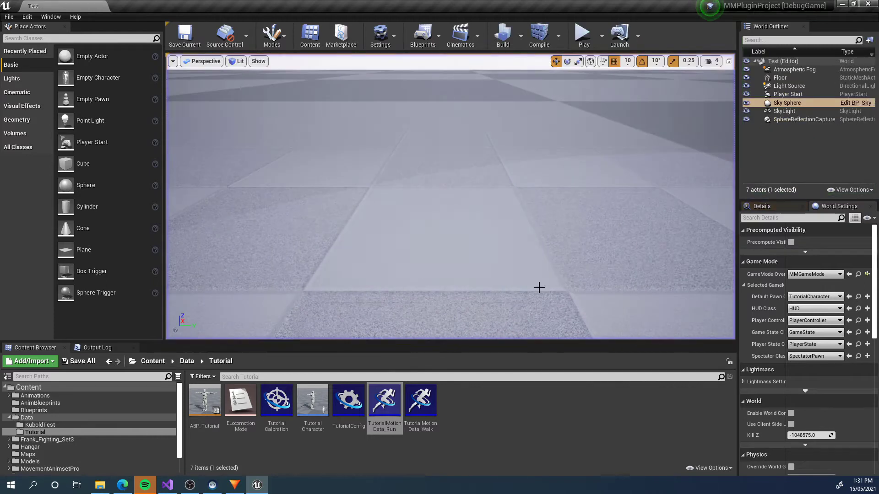
double_click(213, 414)
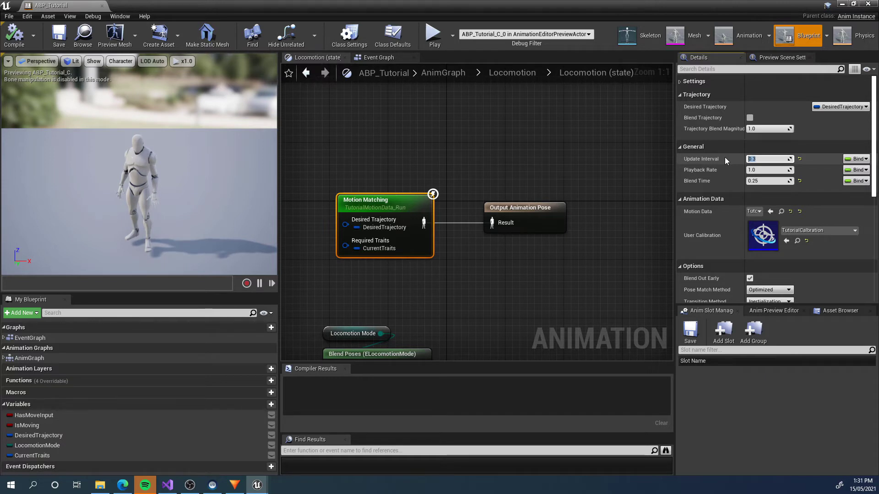
type("0.1")
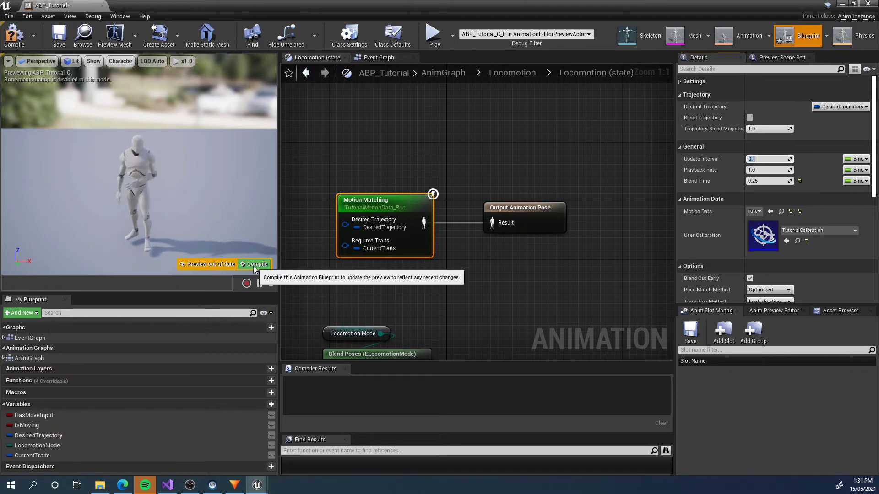
left_click(254, 265)
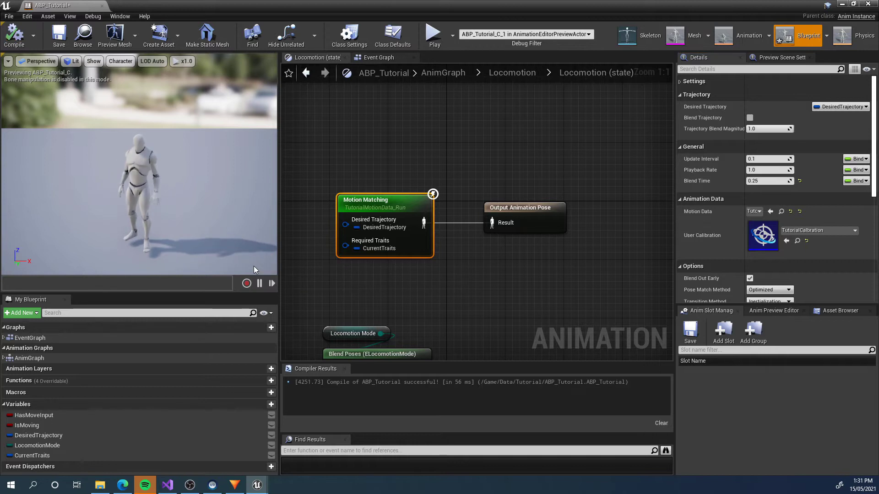
Save ABP_Tutorial, then change Update Interval to 0.033 and recompile
left_click(58, 34)
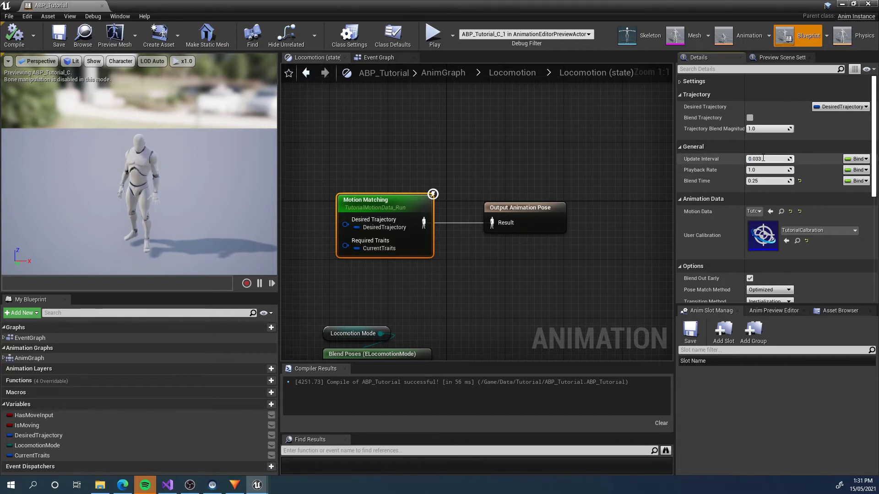
left_click(763, 158)
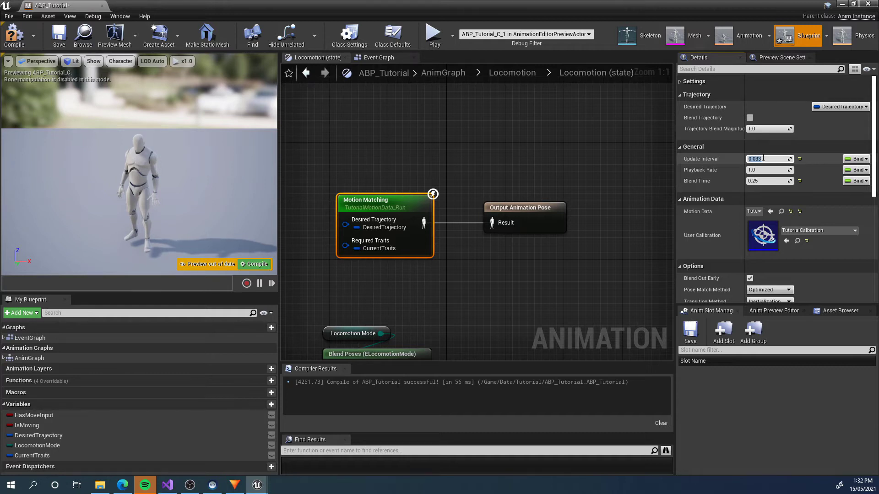
left_click(254, 264)
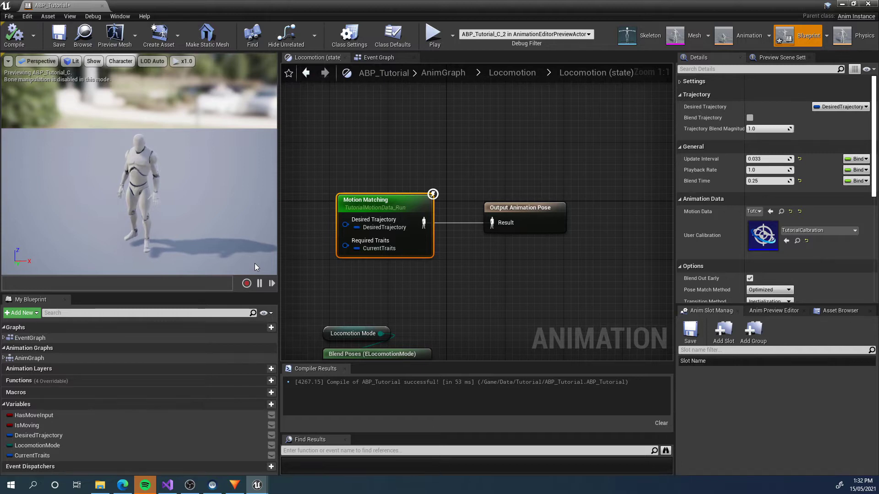
Change the Update Interval to 0, then type 0.1 in its place
left_click(768, 158)
type("0")
key("Return")
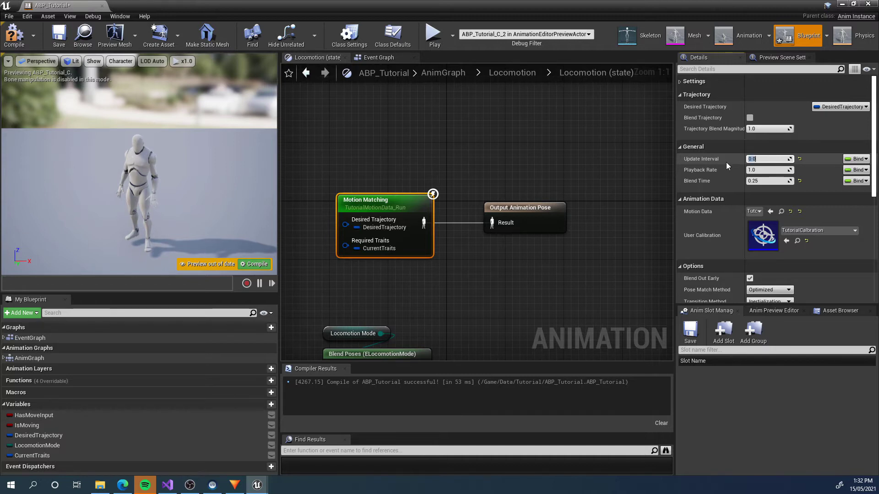
type("0.1")
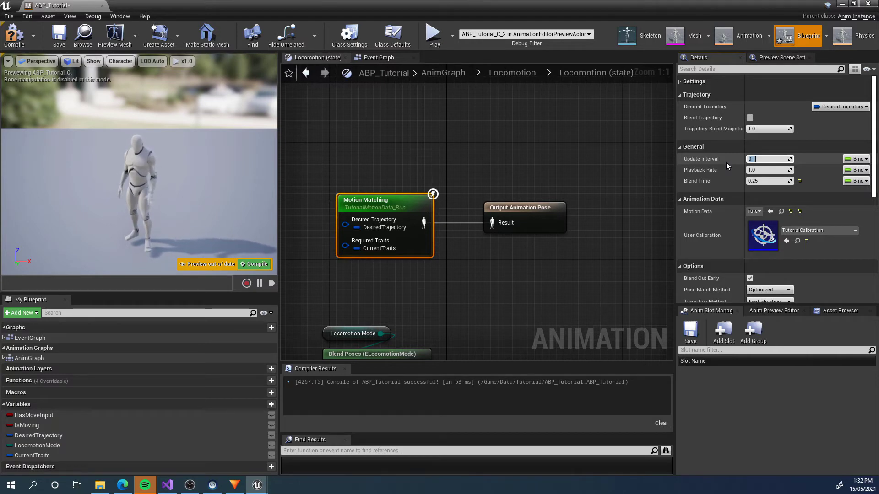
Re-expand the General group and reselect the 0.1 Update Interval value in Details
left_click(712, 147)
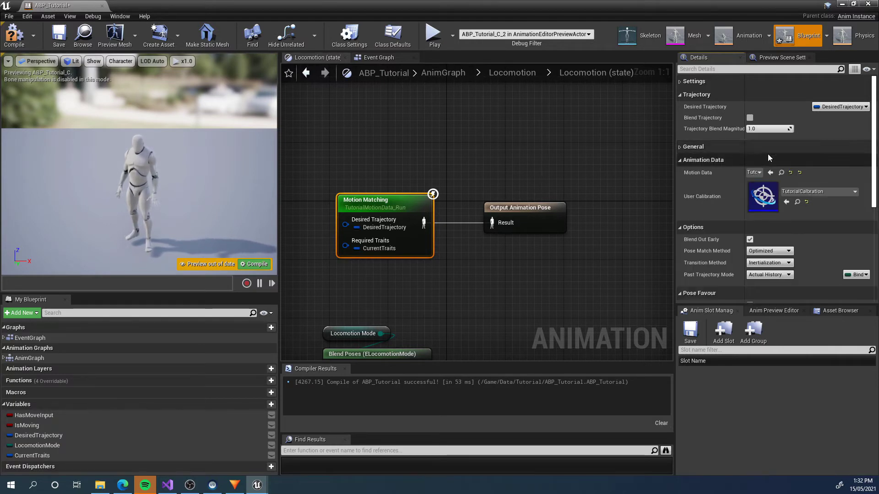
left_click(680, 147)
left_click(766, 158)
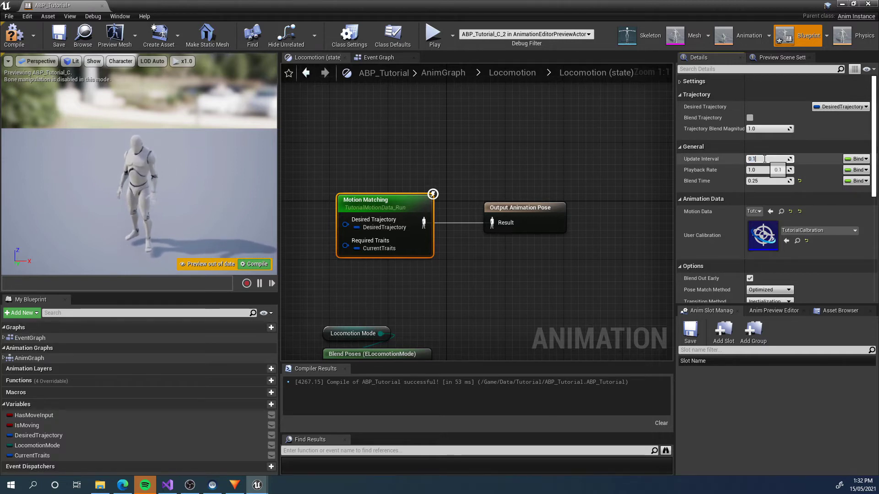
left_click(766, 159)
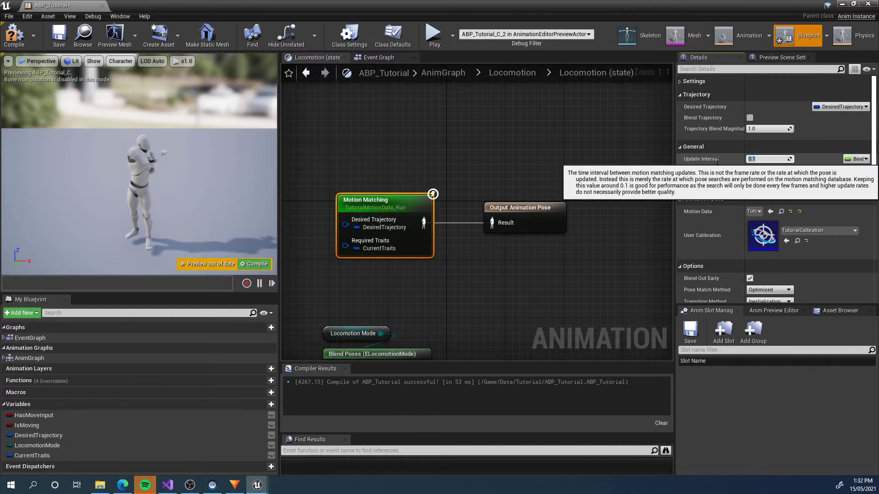
scroll(783, 224, "down", 3)
scroll(785, 221, "up", 3)
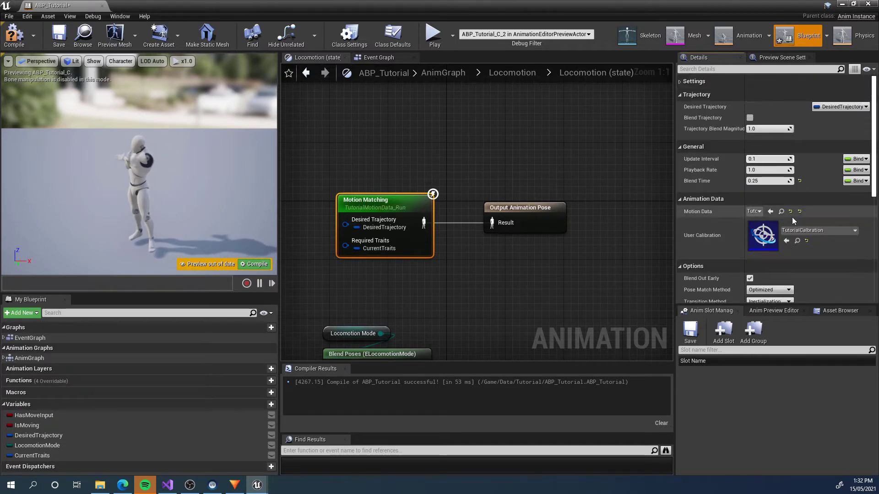
scroll(792, 217, "down", 4)
scroll(794, 174, "down", 3)
scroll(766, 139, "up", 7)
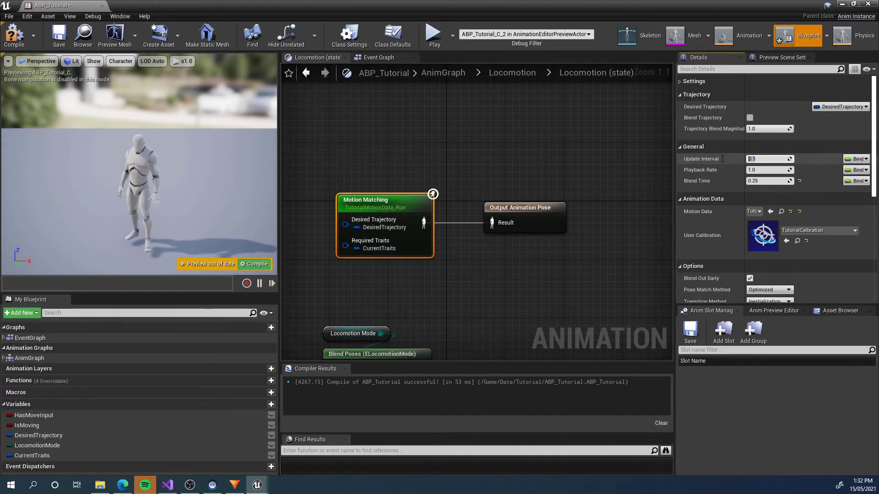
left_click(254, 265)
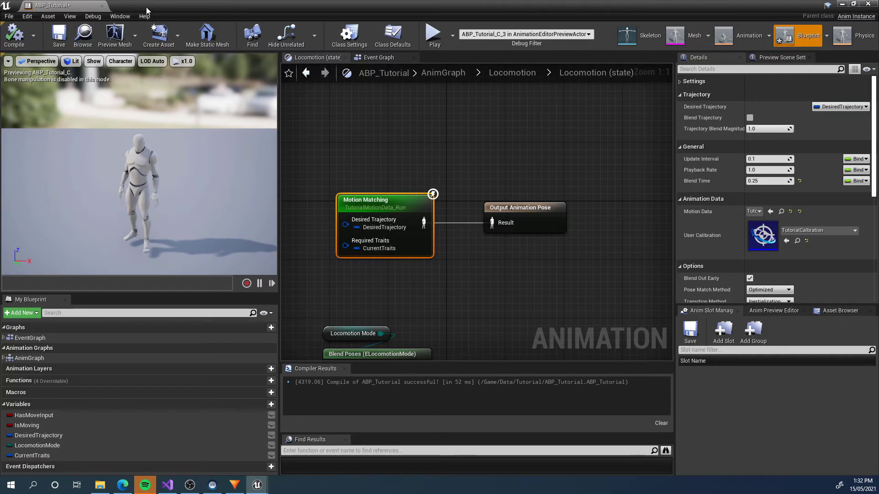
left_click_drag(147, 12, 561, 237)
left_click(584, 36)
left_click(618, 186)
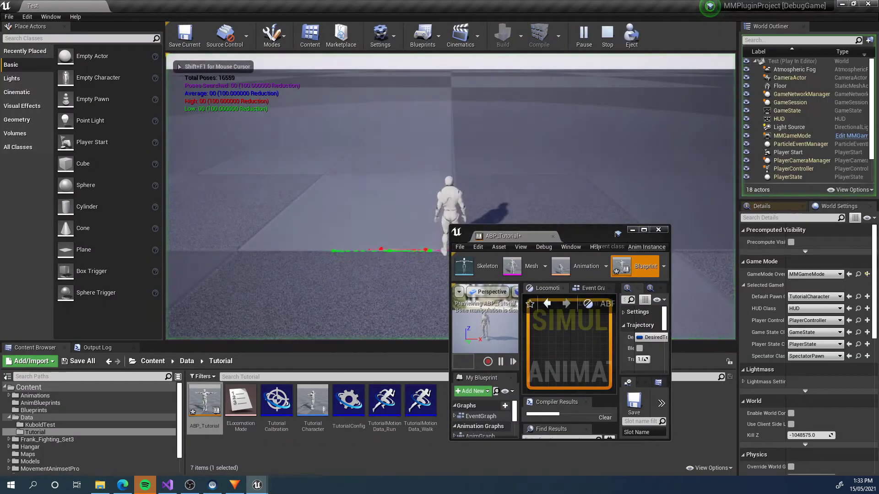
key("a")
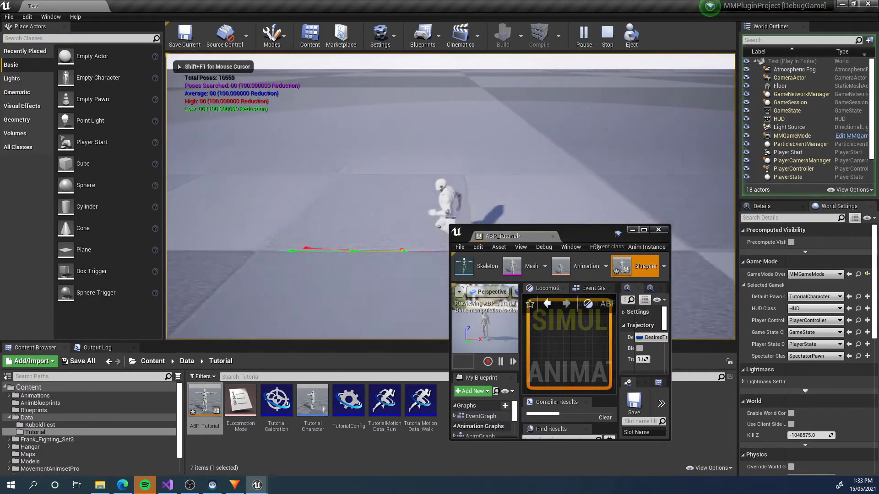
key("d")
key("w")
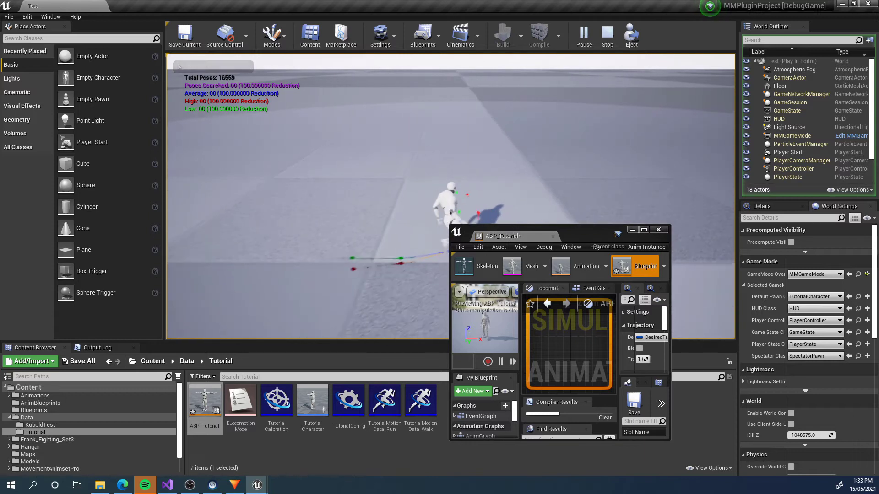
key("Escape")
left_click(643, 229)
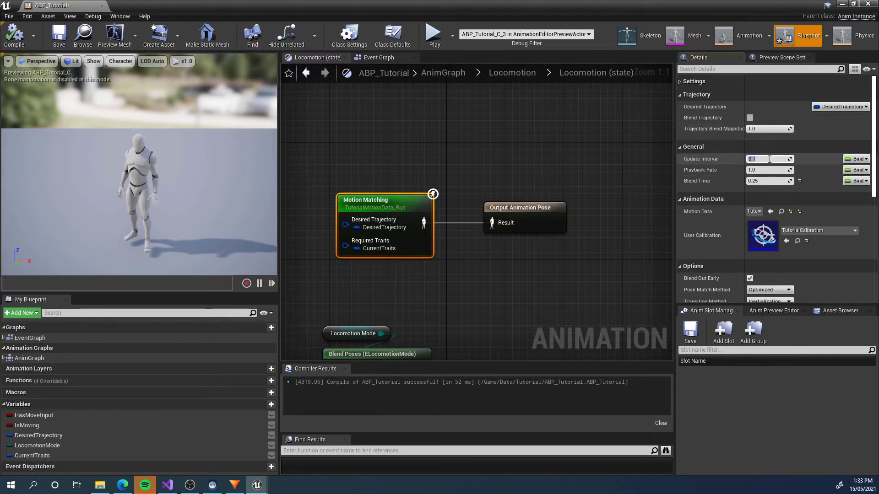
Set Update Interval to 0.5, recompile ABP_Tutorial and minimize the blueprint editor
type(".5")
key("Return")
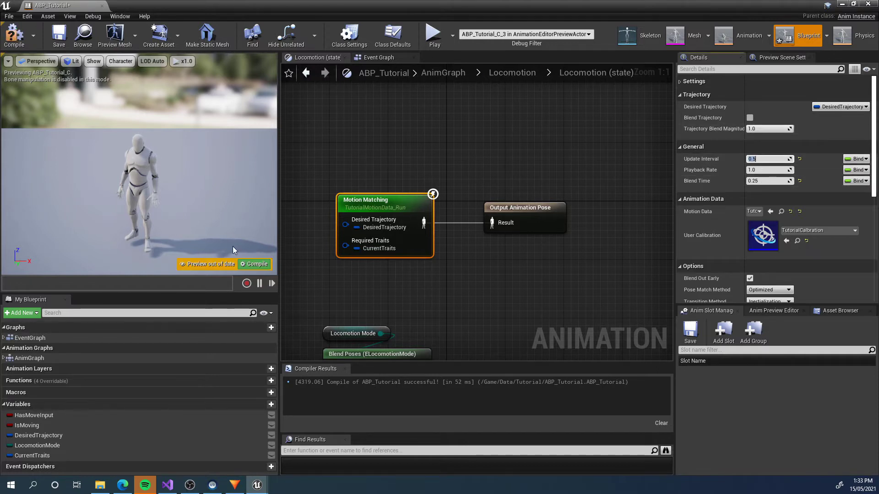
left_click(254, 264)
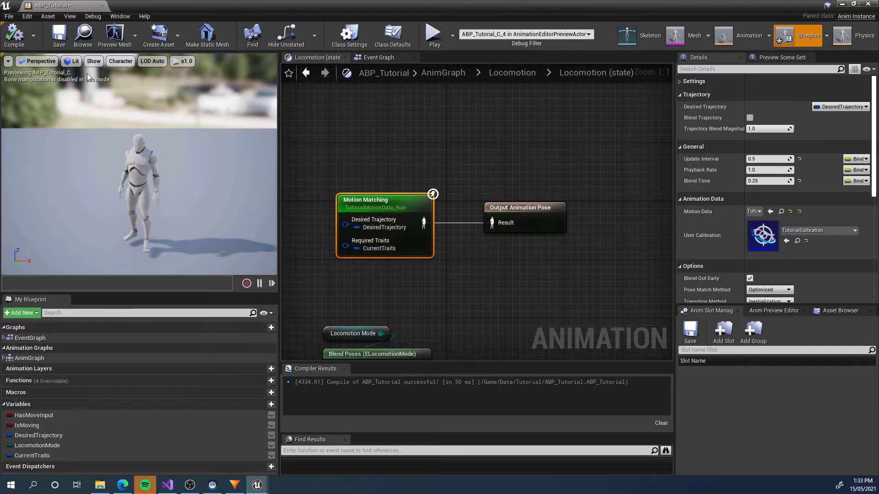
left_click(842, 4)
Play the level at 0.5 interval, running the character left, right, toward and away, then stop
left_click(583, 34)
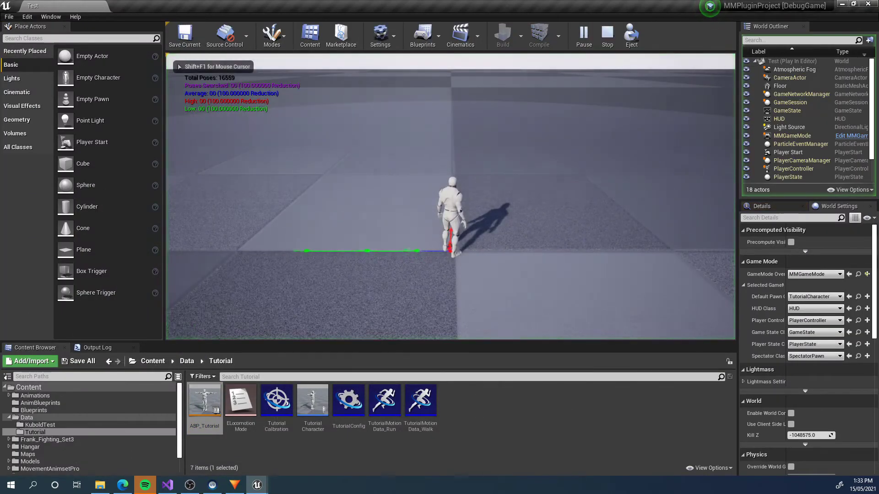
key("a")
key("d")
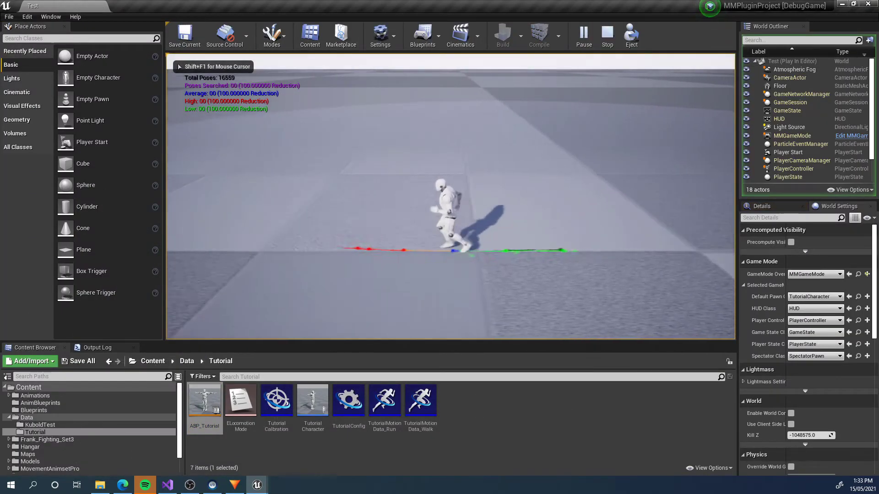
key("a")
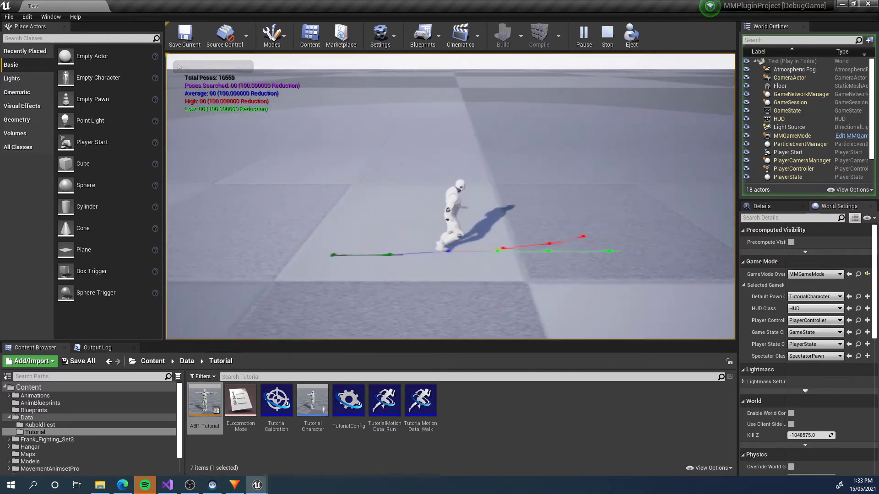
key("s")
key("a")
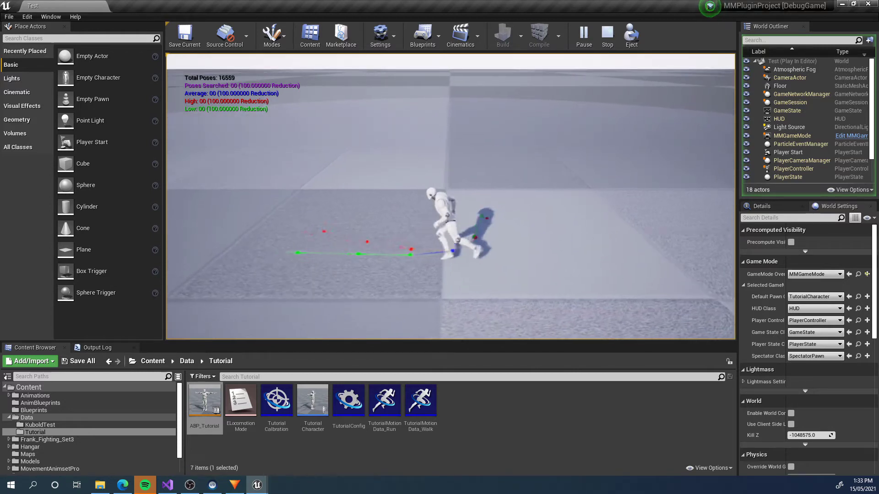
key("w")
key("d")
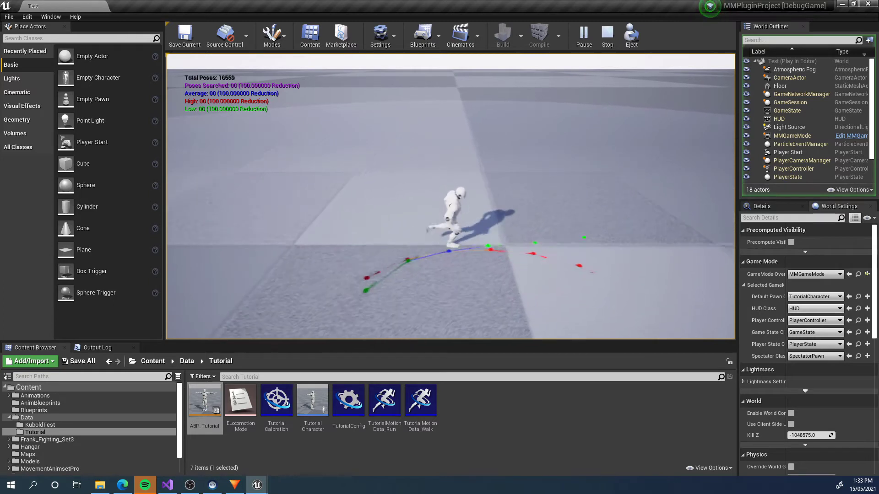
key("w")
key("a")
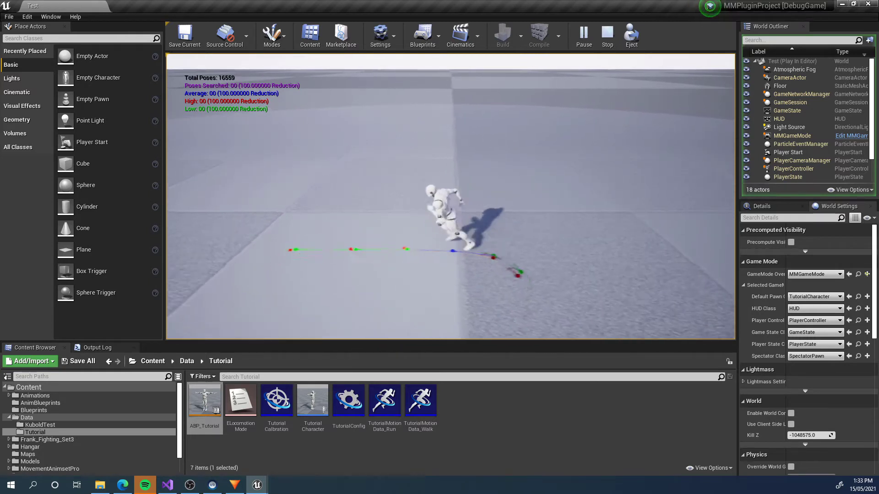
key("s")
key("d")
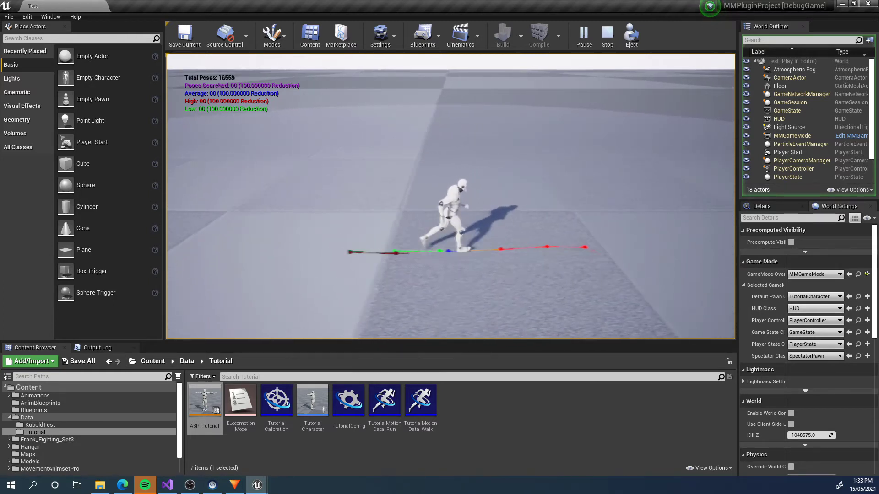
key("Escape")
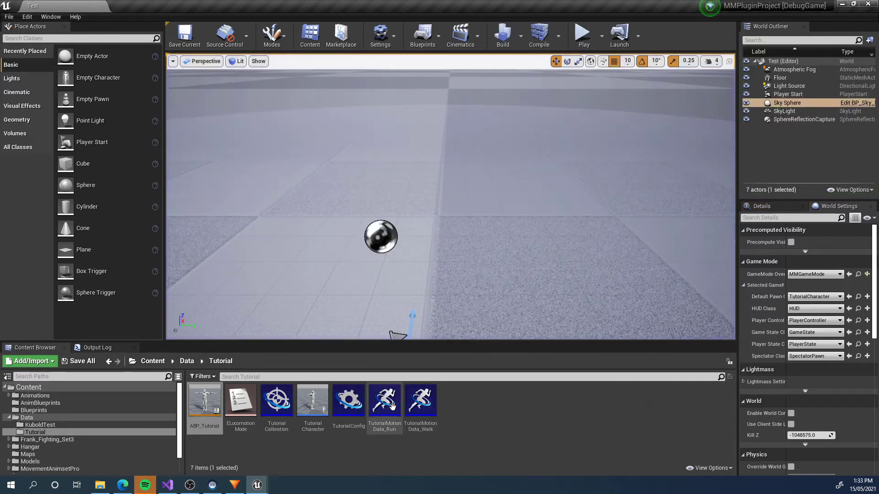
Open TutorialMotionData_Run to view a run-turn sequence, then set Update Interval back to 0.1
double_click(392, 406)
left_click(139, 157)
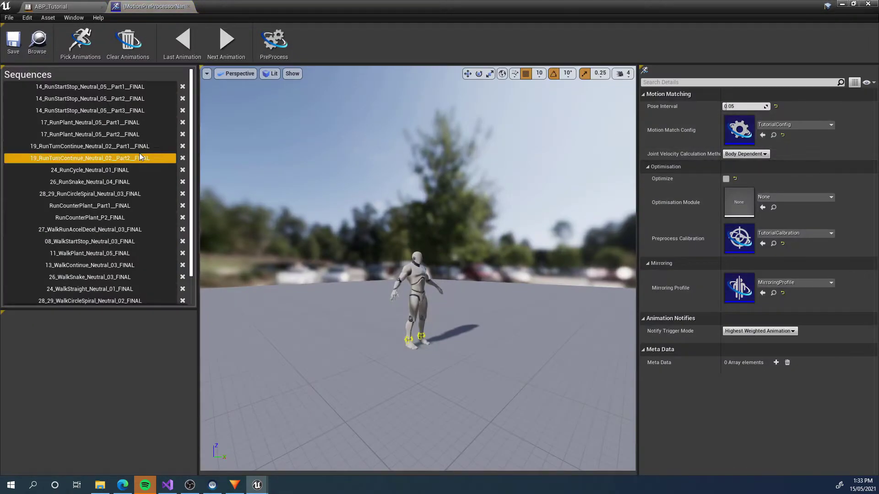
left_click(74, 7)
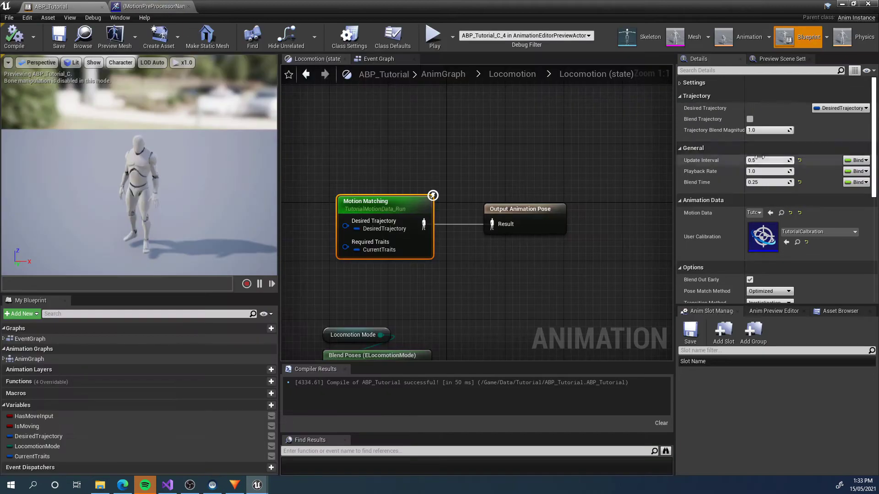
left_click(758, 162)
type("0.1")
key("Return")
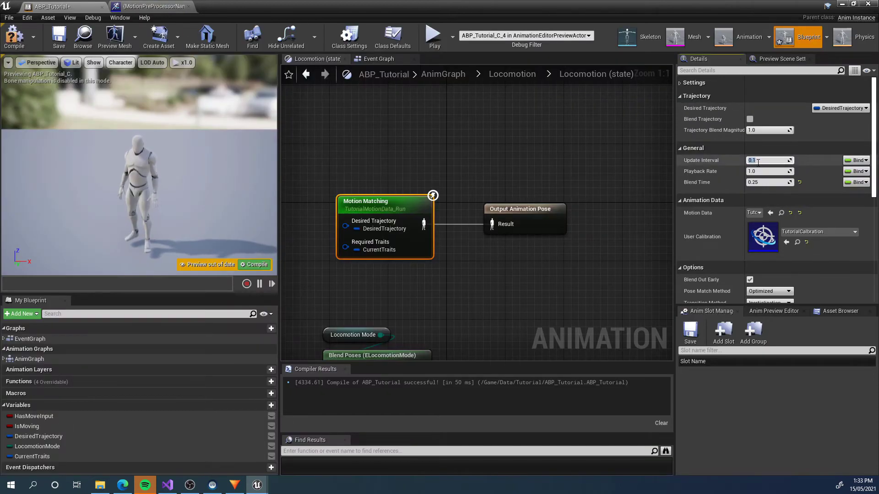
scroll(798, 241, "down", 9)
scroll(791, 209, "down", 3)
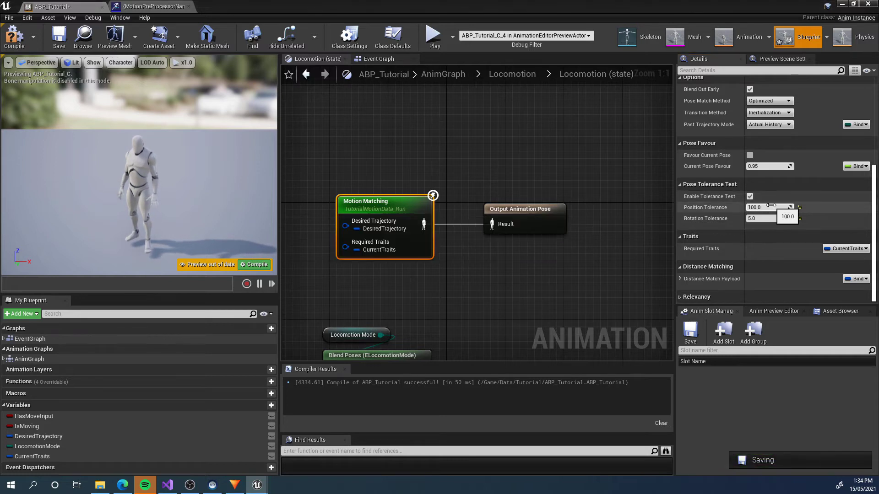
Select the Motion Matching node's Position Tolerance value of 100.0 for editing
left_click(769, 207)
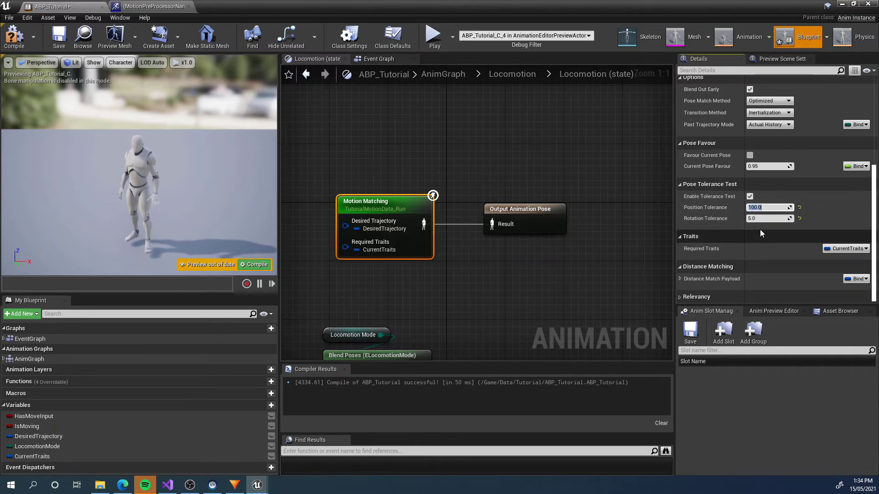
left_click(766, 220)
left_click(773, 208)
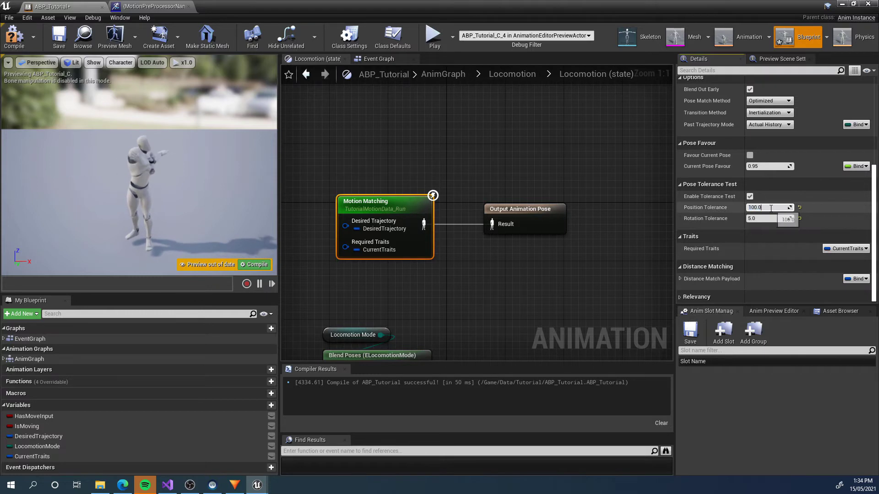
left_click(775, 209)
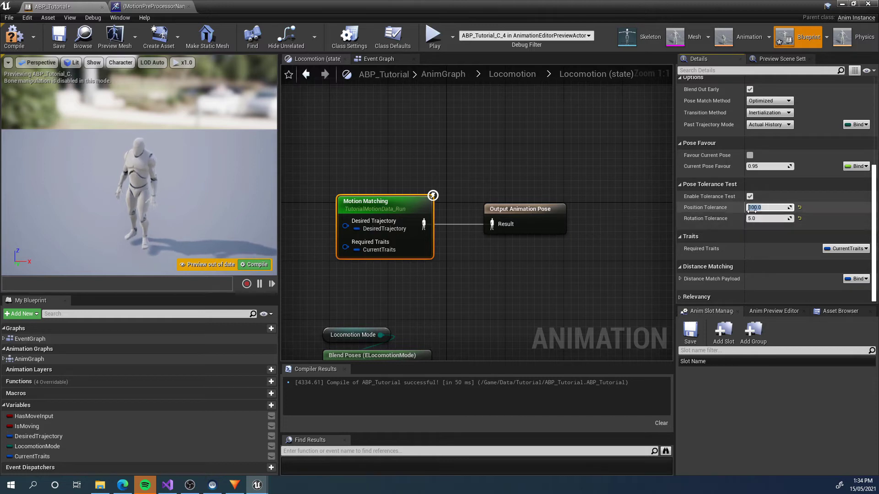
Enter a Rotation Tolerance of 5.0, then compile and save ABP_Tutorial
left_click_drag(773, 219, 789, 220)
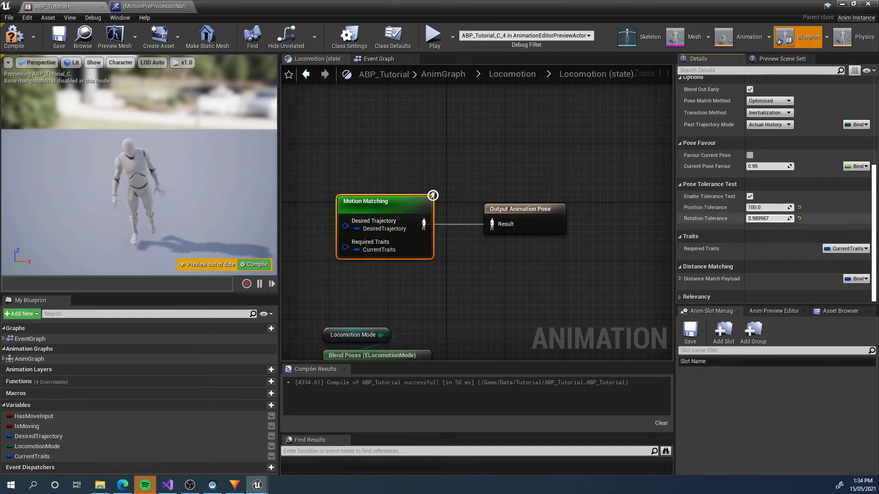
left_click(773, 219)
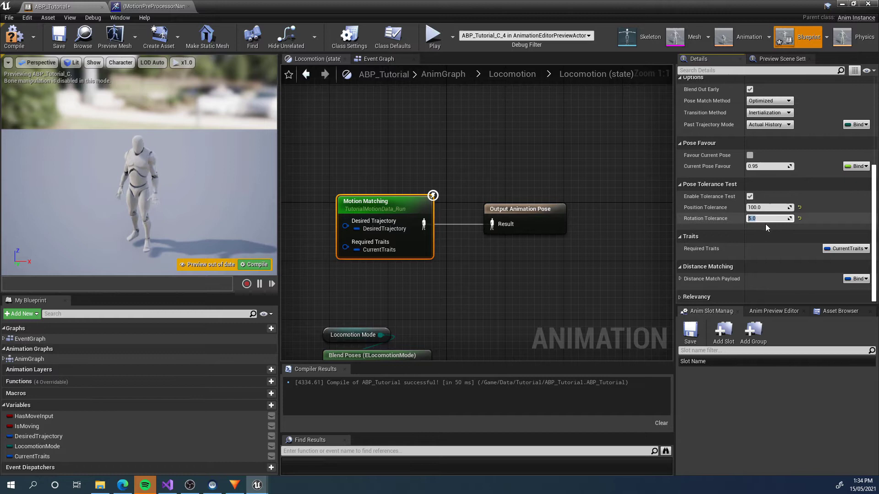
key("Return")
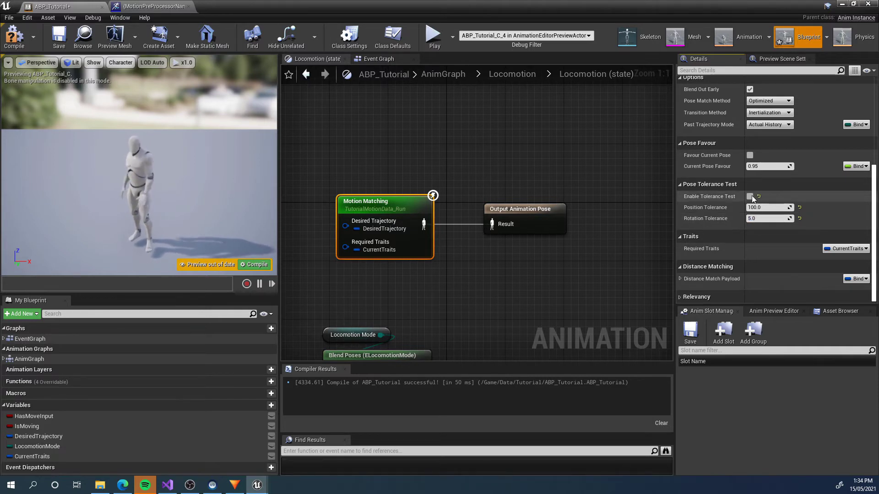
left_click(254, 265)
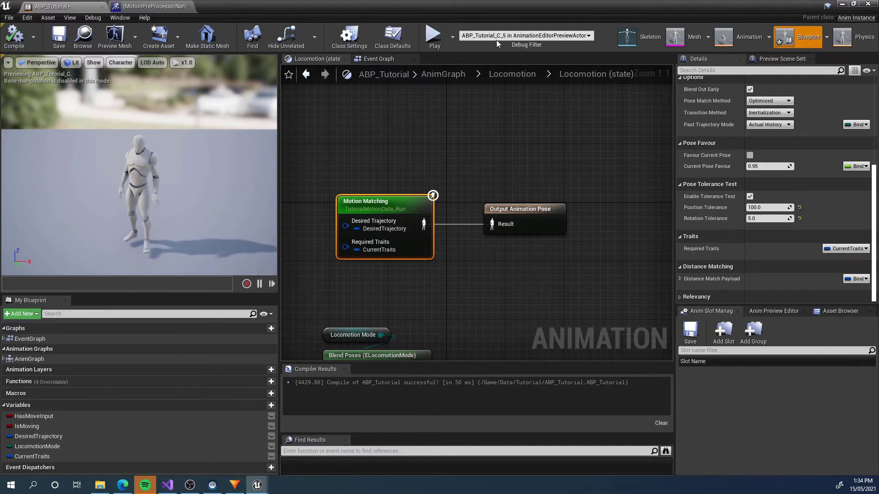
key("ctrl+s")
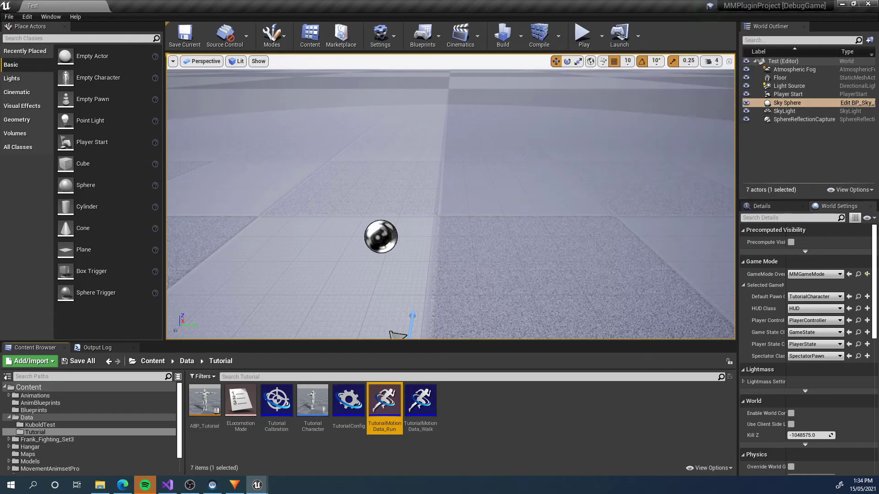
Play-test the Test level with the tolerance test enabled, then stop and clear the asset selection
left_click(582, 35)
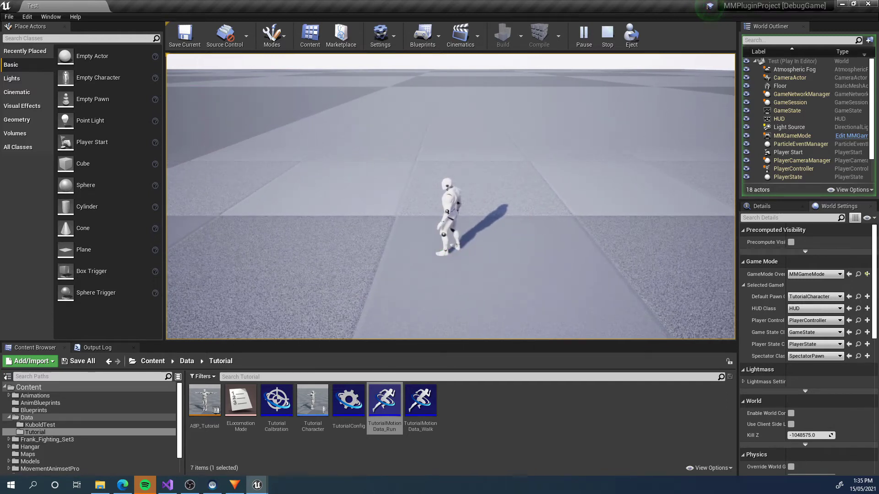
key("Escape")
left_click(492, 409)
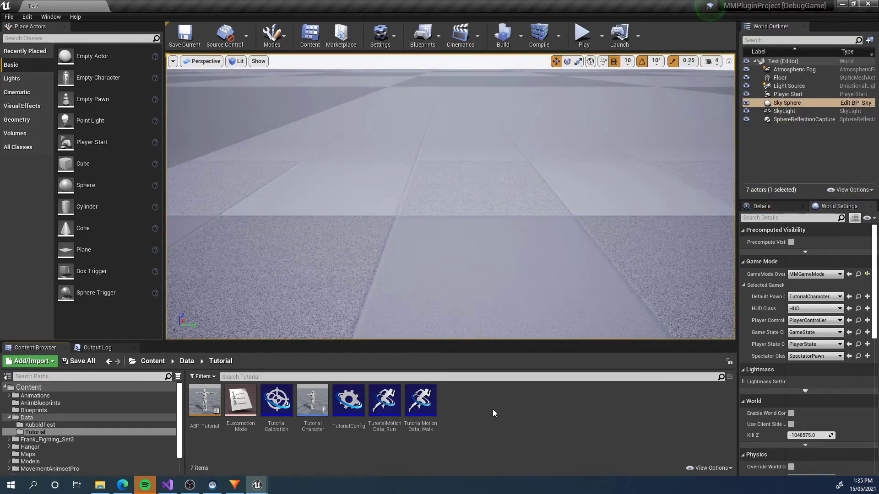
Open TutorialMotionData_Run and preview 24_RunCycle_Neutral_01_FINAL, scrubbing to frames 40 and 56
left_click(387, 405)
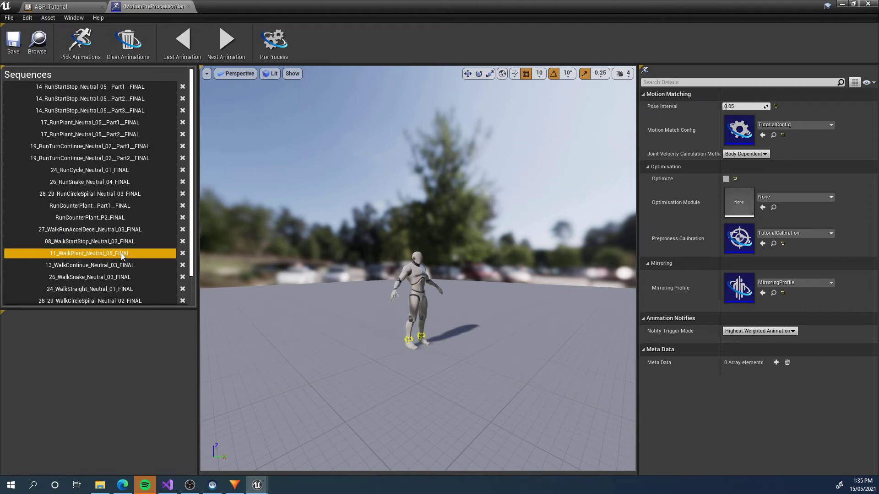
left_click(110, 171)
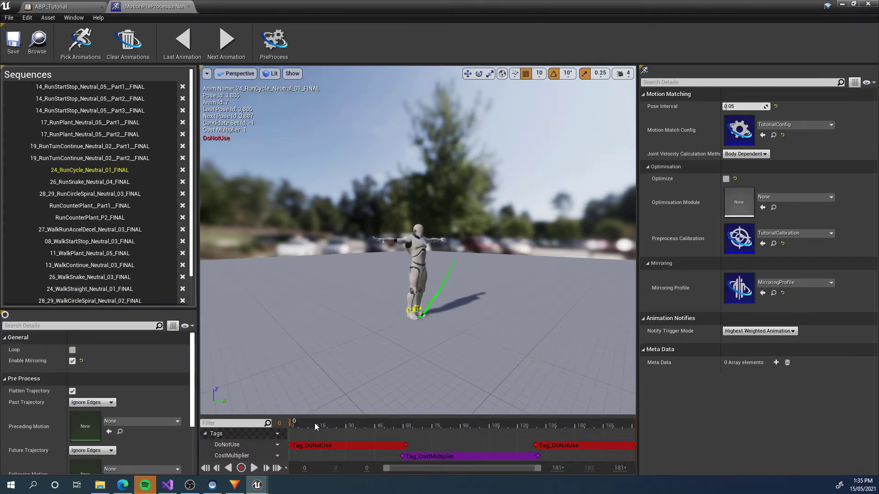
left_click_drag(301, 422, 397, 424)
key("d")
right_click_drag(407, 343, 266, 336)
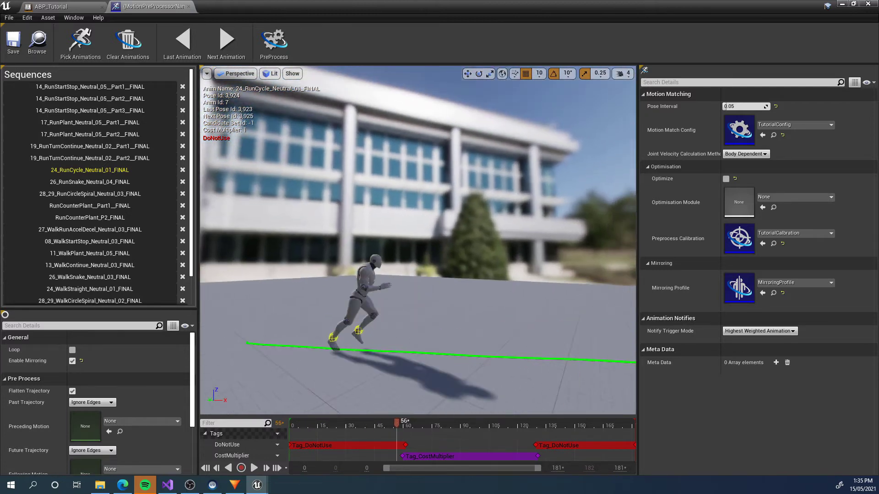
Scrub the run cycle to frames 79 and 101, then load 14_RunStartStop_Neutral_05_Part1_FINAL
right_click_drag(468, 362, 499, 389)
key("s")
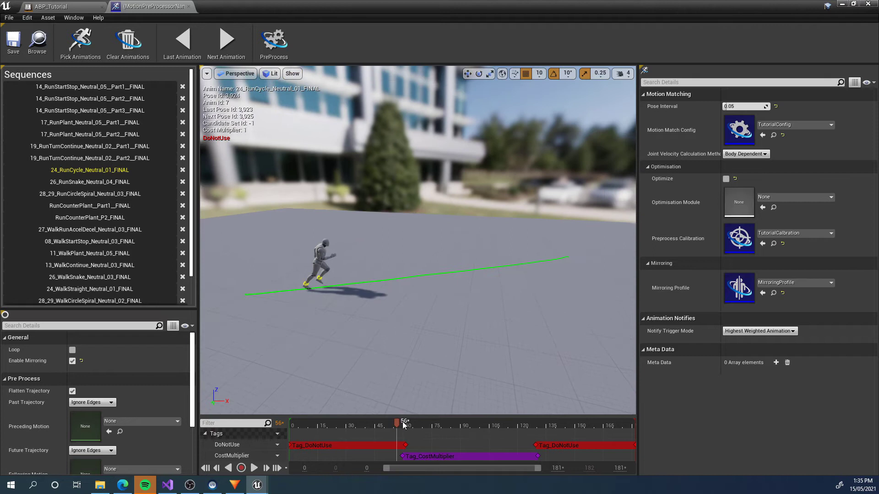
left_click_drag(403, 425, 442, 425)
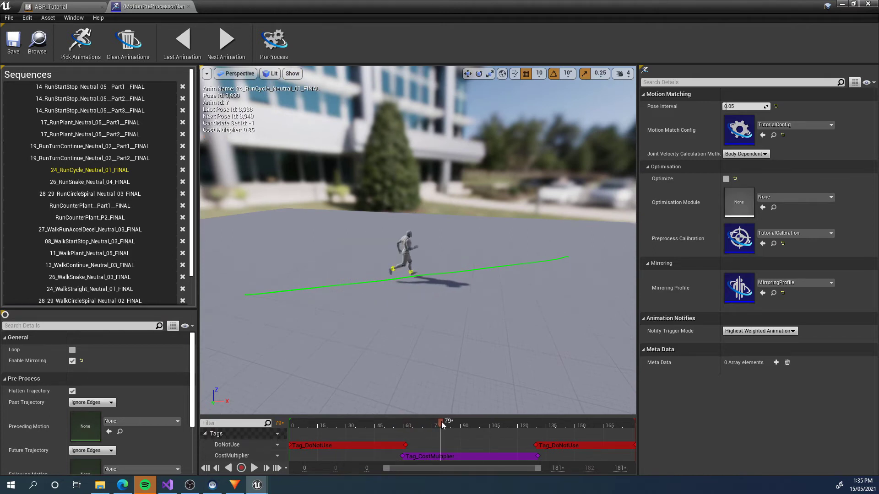
left_click_drag(444, 426, 486, 434)
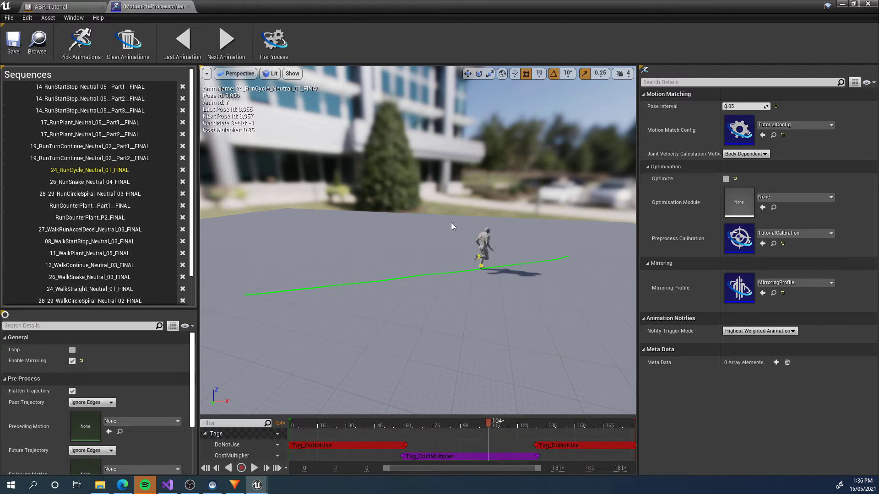
left_click(89, 86)
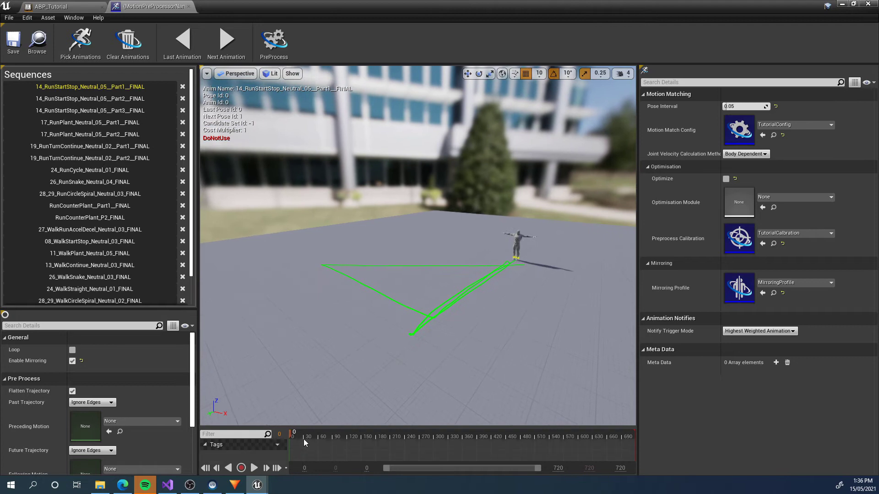
Scrub 14_RunStartStop Part1 to frame 63, then try other RunStartStop clips and 17_RunPlant_Neutral_05_Part2_FINAL
left_click_drag(303, 438, 364, 439)
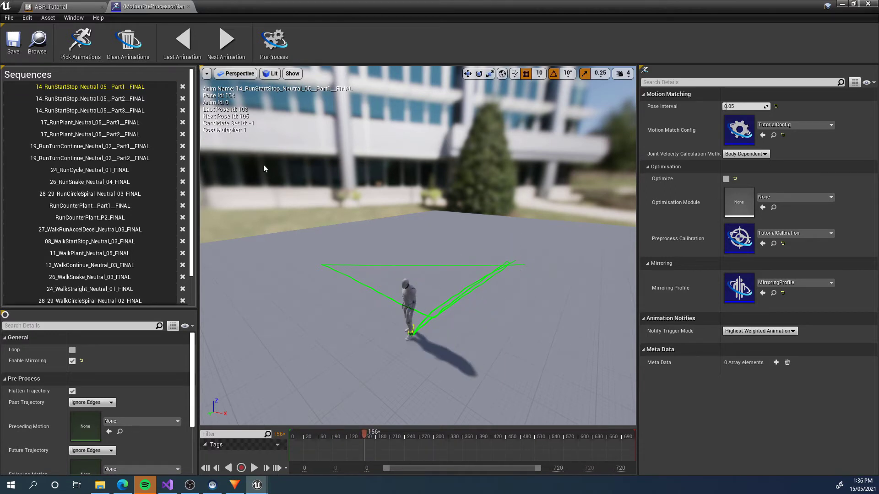
left_click(99, 98)
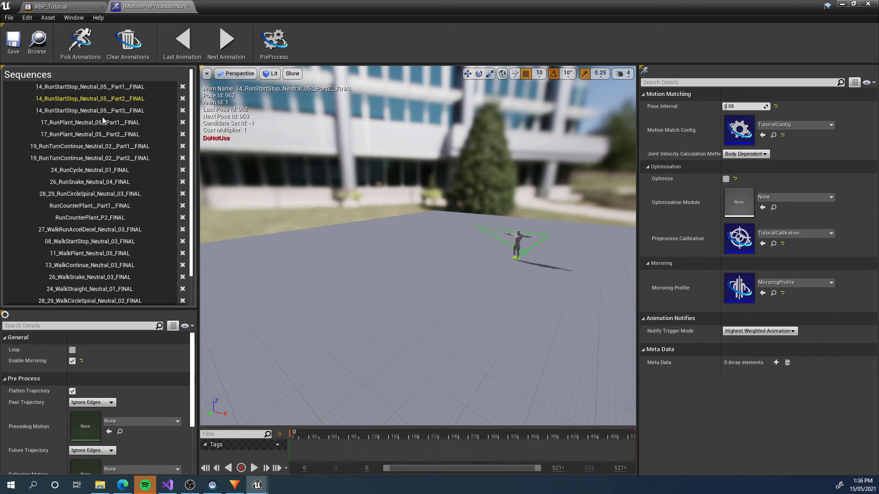
left_click(104, 134)
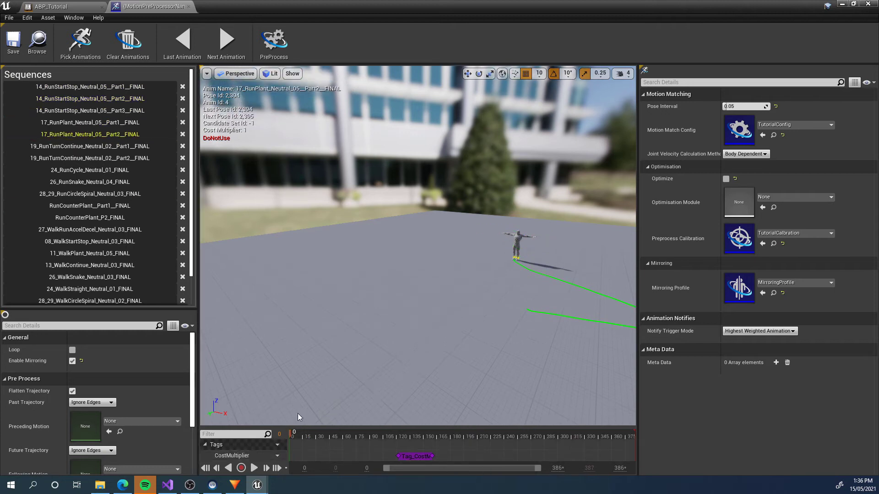
left_click(153, 110)
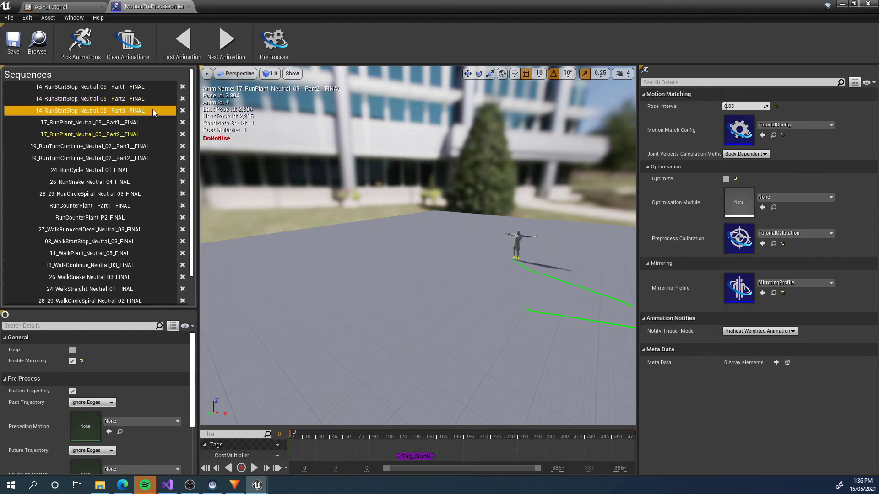
left_click(109, 99)
Scrub 14_RunStartStop Part2 between frames 38 and 476, then close the MotionPreProcessor and ABP_Tutorial editors
double_click(97, 100)
mouse_move(389, 378)
right_mouse_down()
mouse_move(403, 361)
mouse_move(366, 383)
mouse_move(388, 379)
right_mouse_up()
left_click_drag(299, 439, 456, 416)
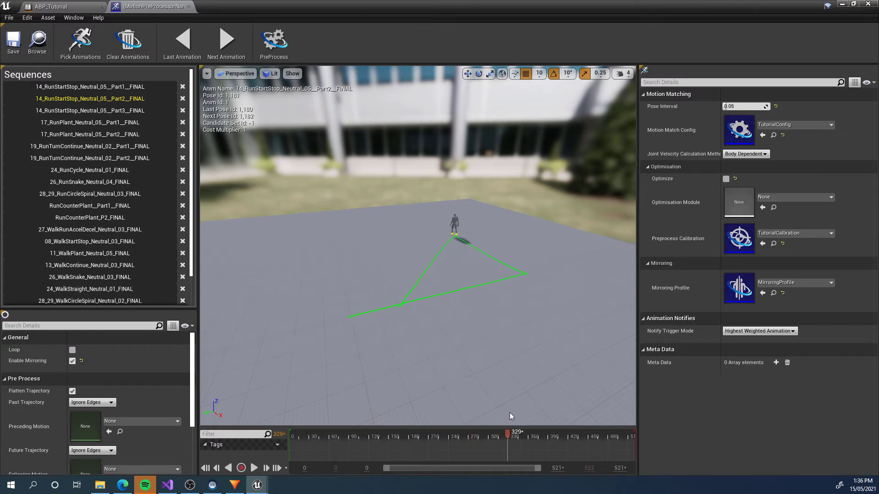
left_click_drag(548, 417, 466, 436)
left_click_drag(526, 438, 610, 436)
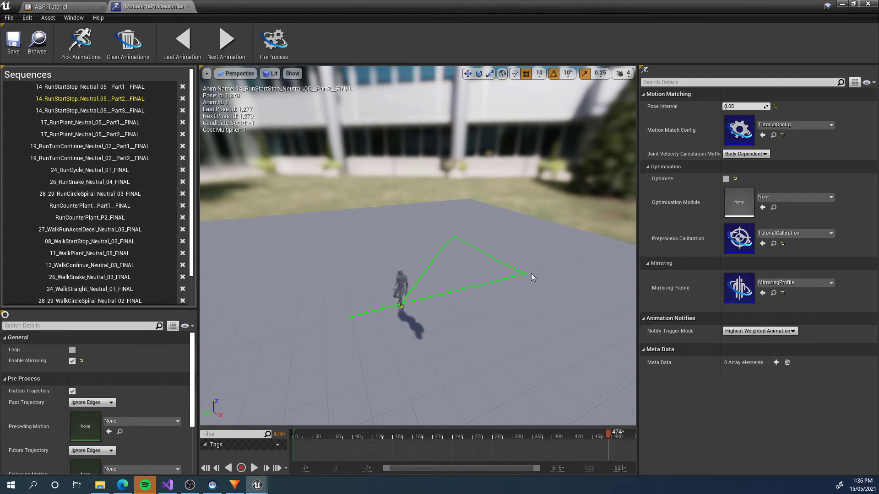
left_click_drag(603, 436, 360, 424)
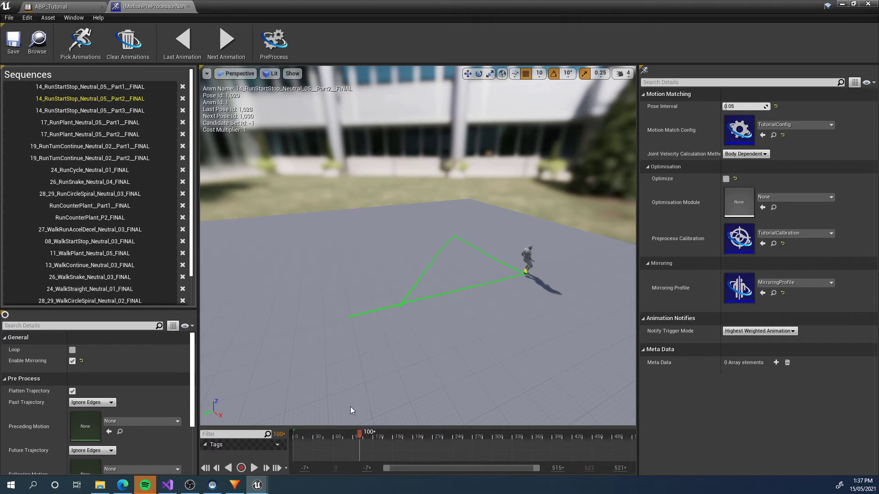
mouse_move(359, 435)
left_mouse_down()
mouse_move(350, 435)
mouse_move(373, 435)
mouse_move(344, 434)
left_mouse_up()
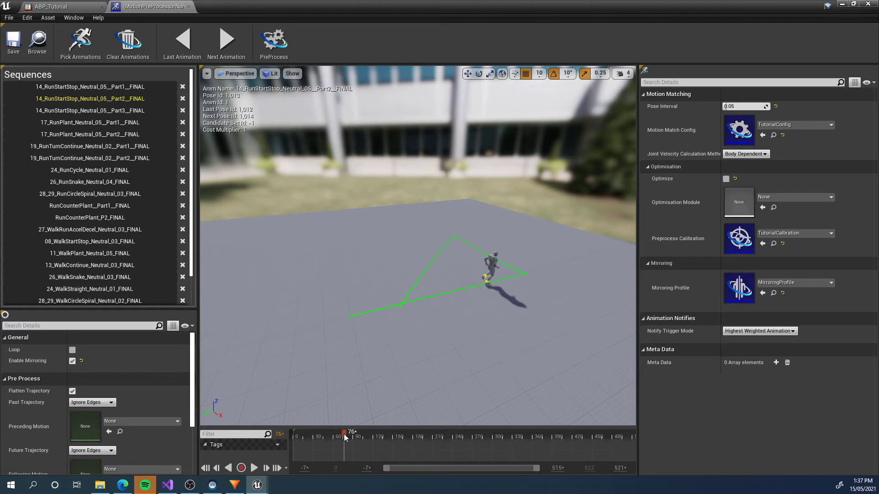
left_click(188, 6)
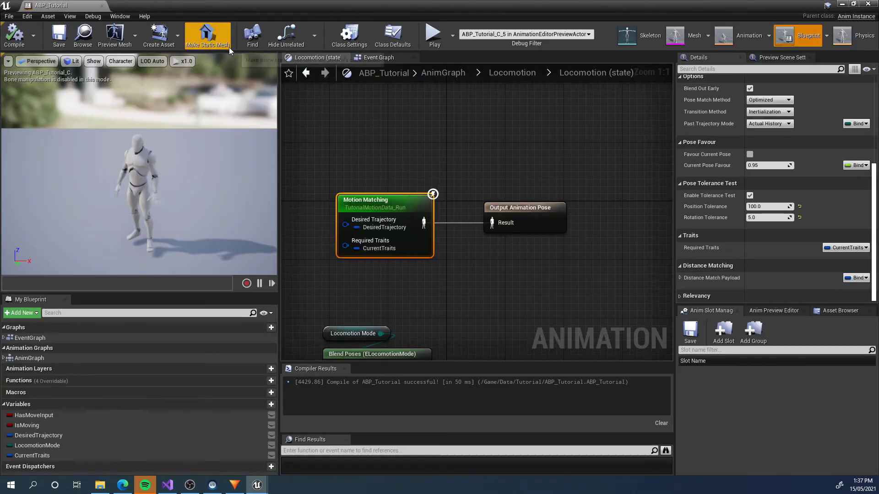
left_click(102, 6)
Open MD_Run Locomotion from Data and preview the three RunStartStop clips, scrubbing the third one
left_click(27, 417)
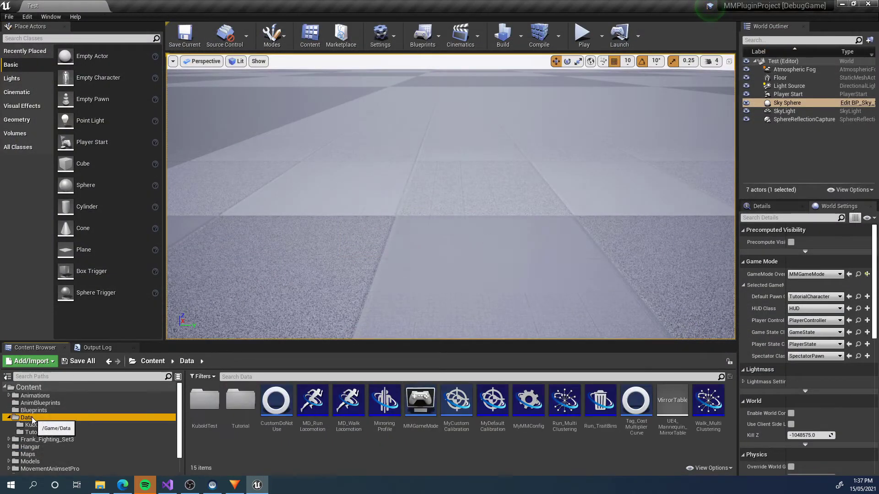
double_click(312, 401)
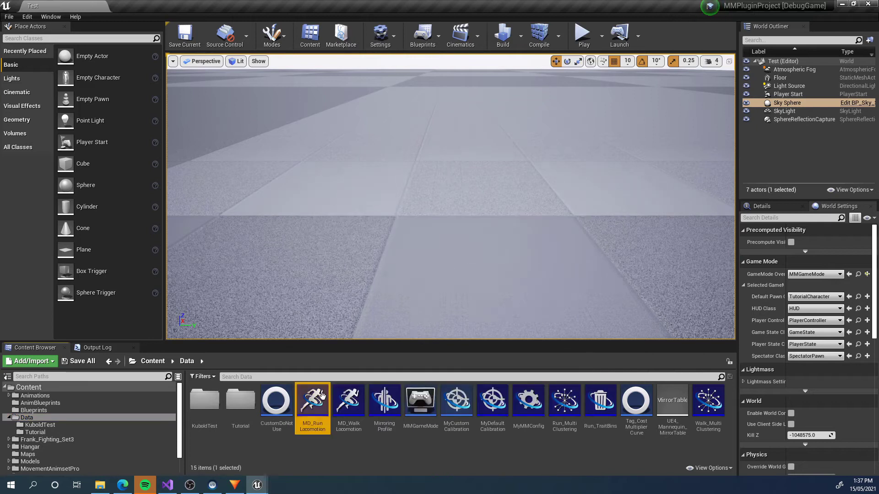
left_click(114, 87)
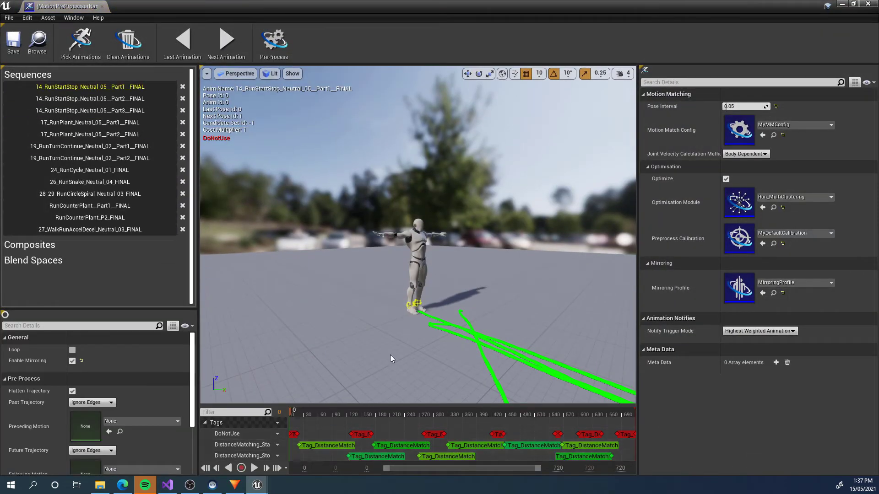
left_click(116, 102)
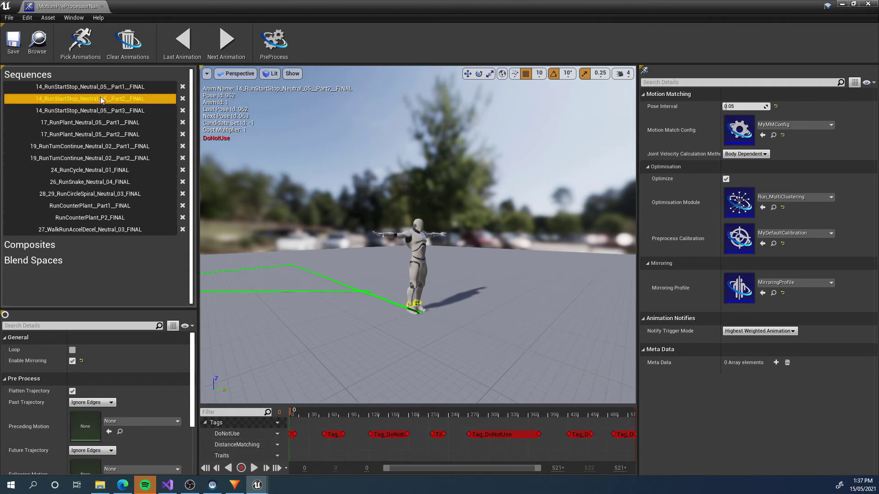
left_click(99, 108)
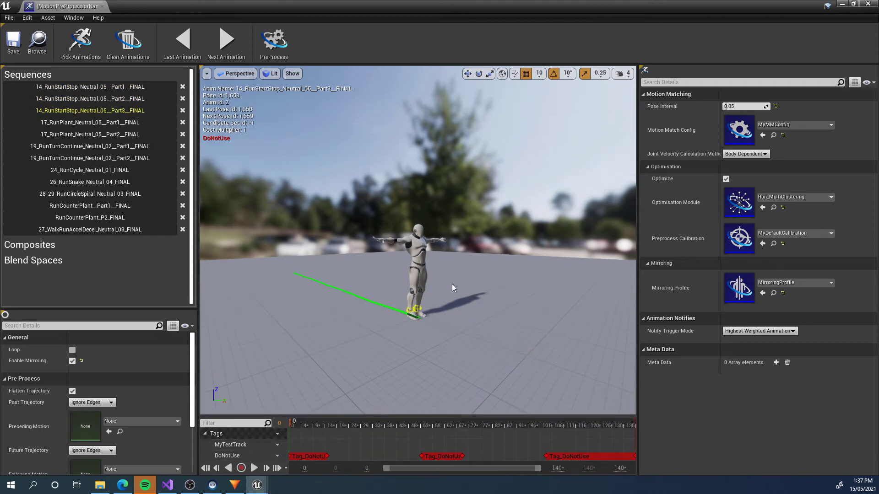
left_click_drag(427, 421, 327, 426)
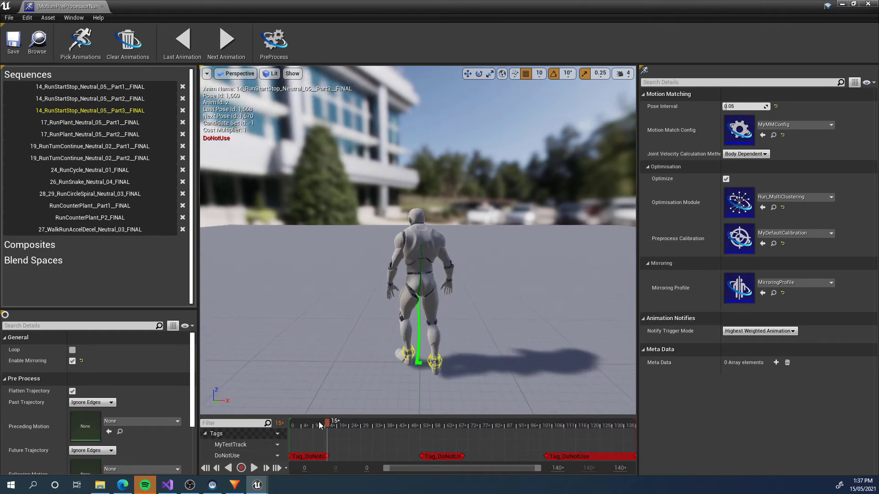
left_click_drag(324, 427, 304, 459)
Preview 17_RunPlant Part1, 26_RunSnake, 28_29_RunCircleSpiral and 27_WalkRunAccelDecel, then deselect MD_Run Locomotion
left_click(135, 129)
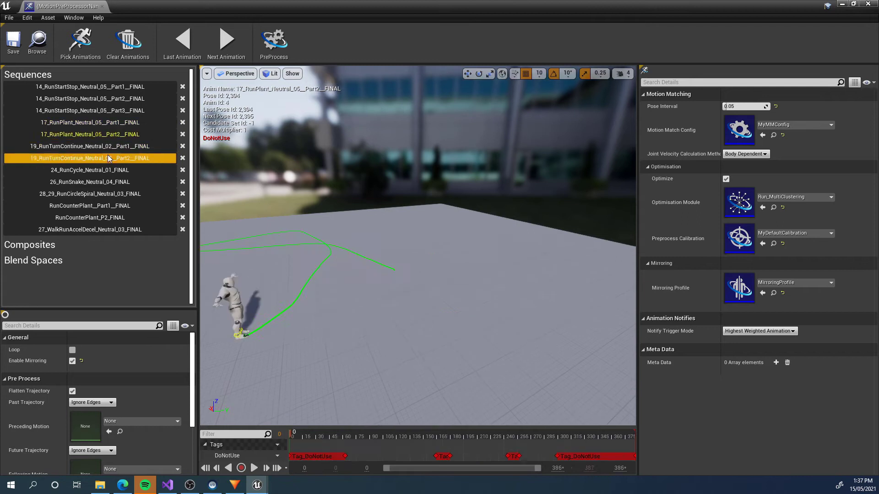
left_click(110, 181)
left_click(113, 197)
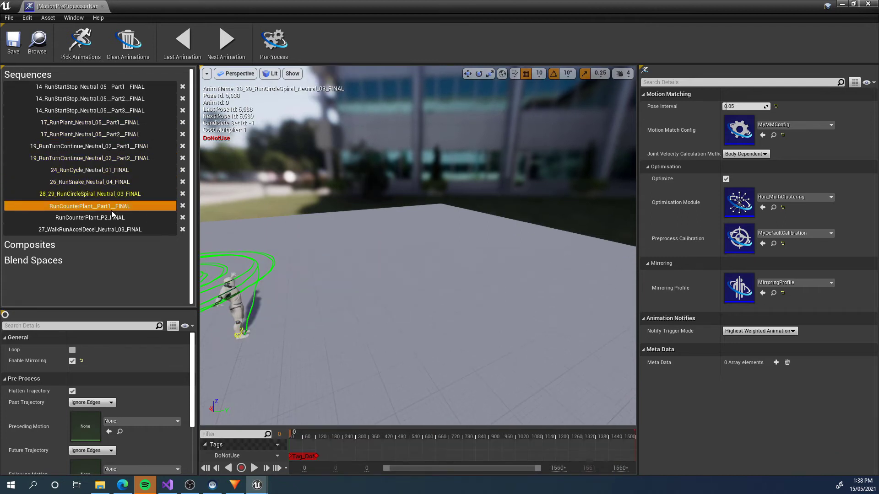
left_click(109, 228)
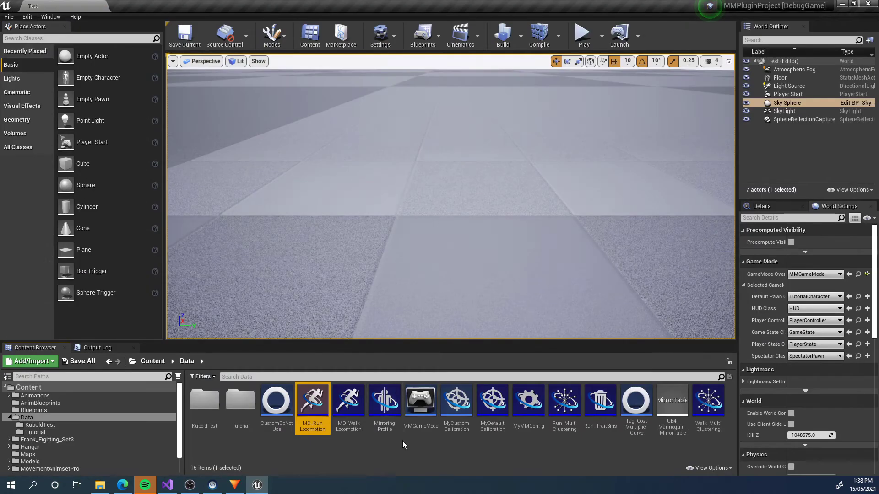
left_click(417, 451)
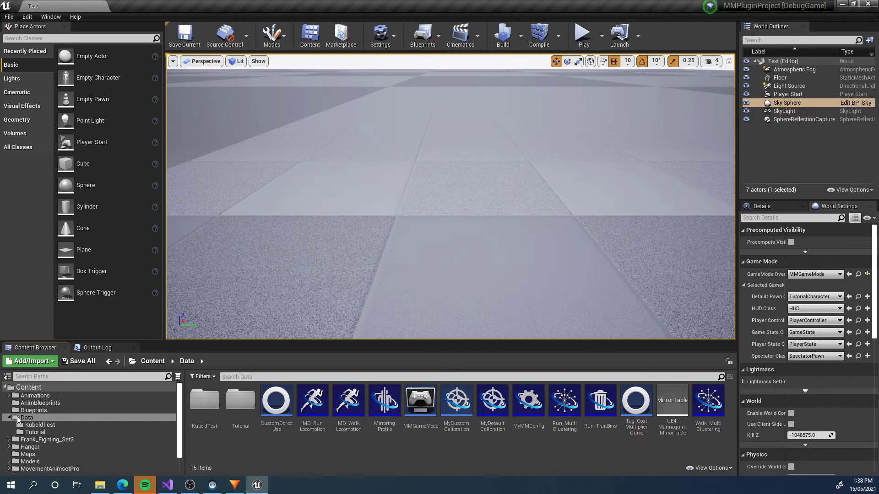
Open TutorialMotionData_Run from Data/Tutorial, tick Optimize, and show the Optimisation Module choices
left_click(35, 432)
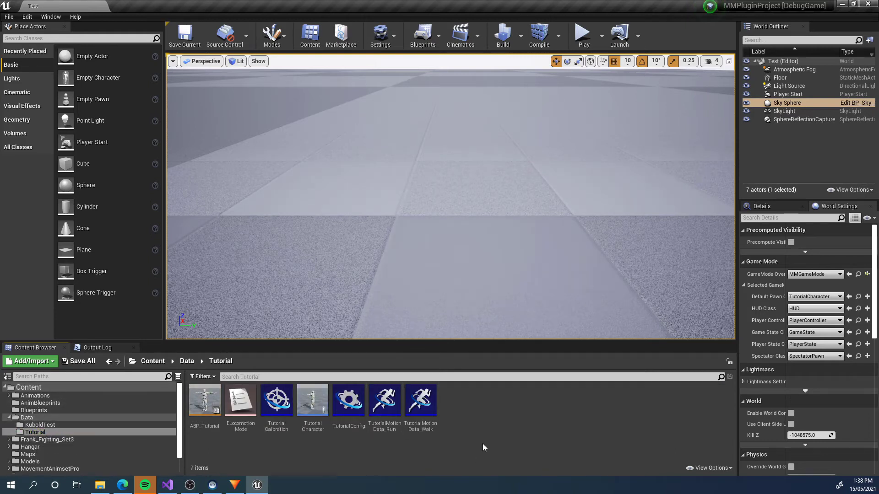
double_click(389, 403)
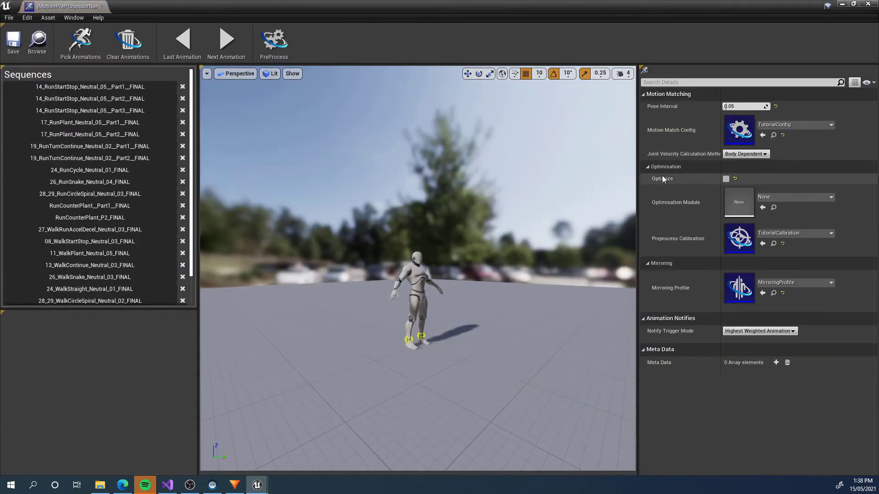
left_click(725, 179)
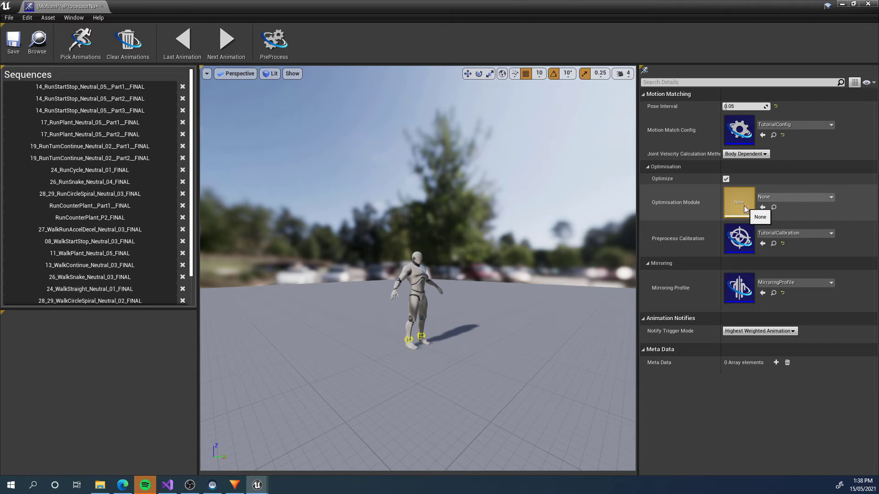
left_click(772, 199)
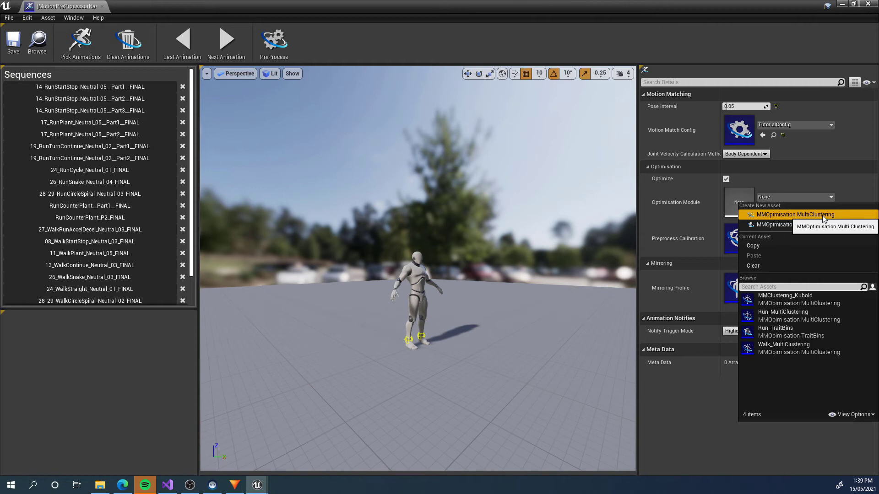
Create a MultiClustering optimisation module named TutorialOptimisation in Data/Tutorial and assign it
left_click(823, 215)
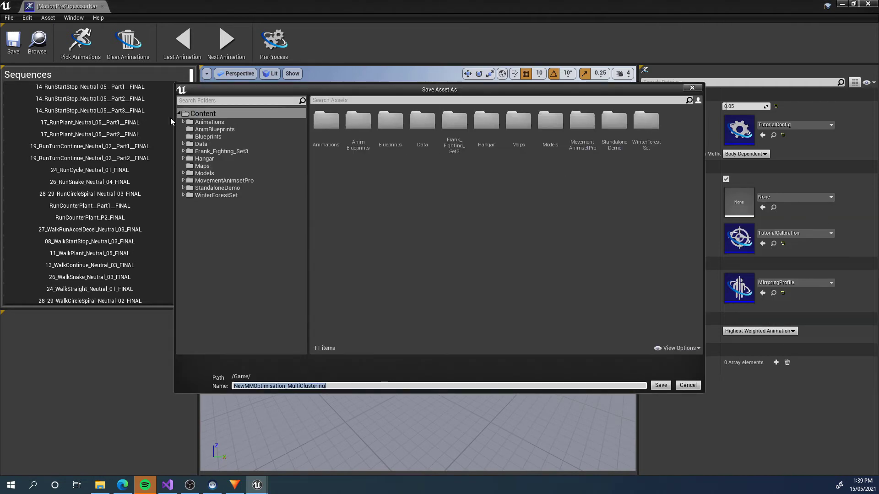
left_click(183, 144)
left_click(210, 159)
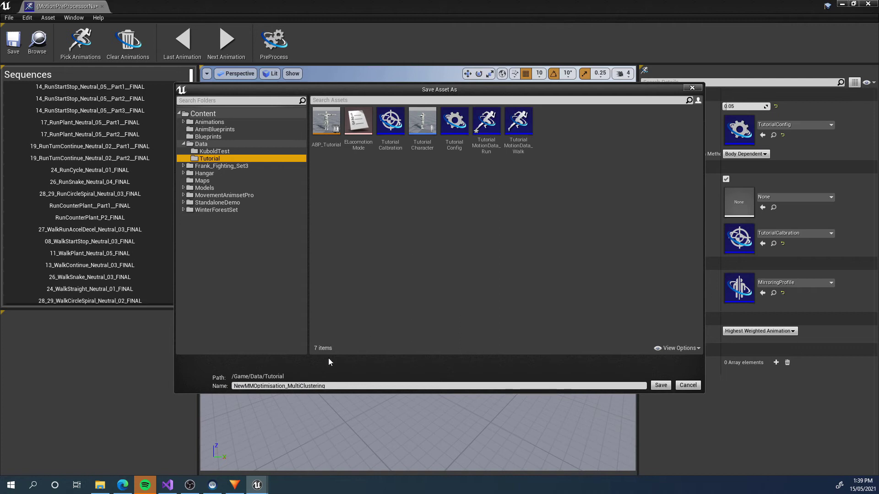
left_click(347, 388)
type("T")
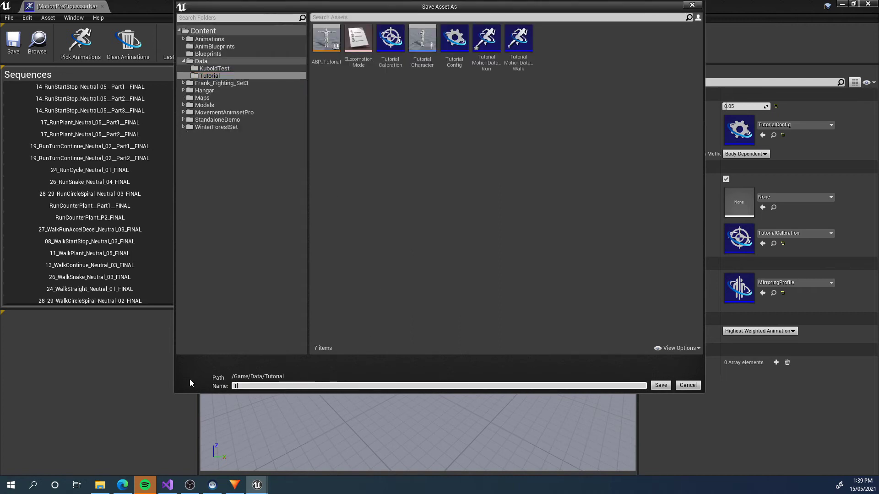
type("utorialOptimisa")
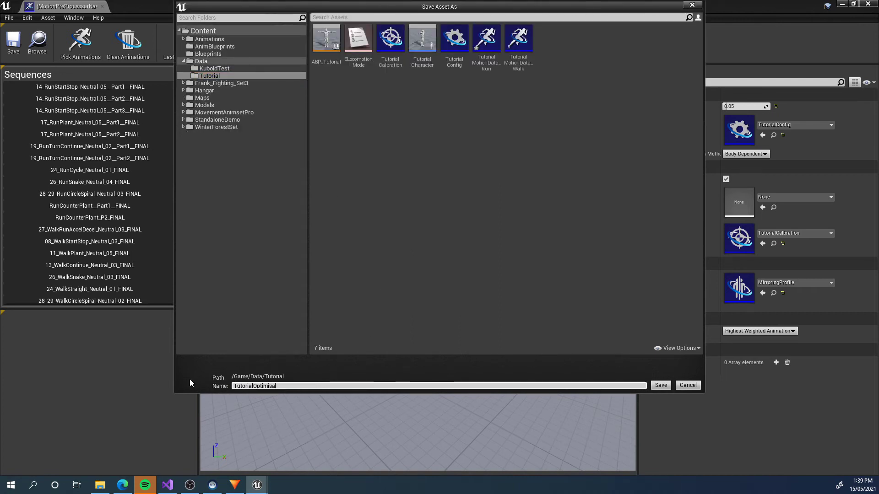
type("tion")
key("Return")
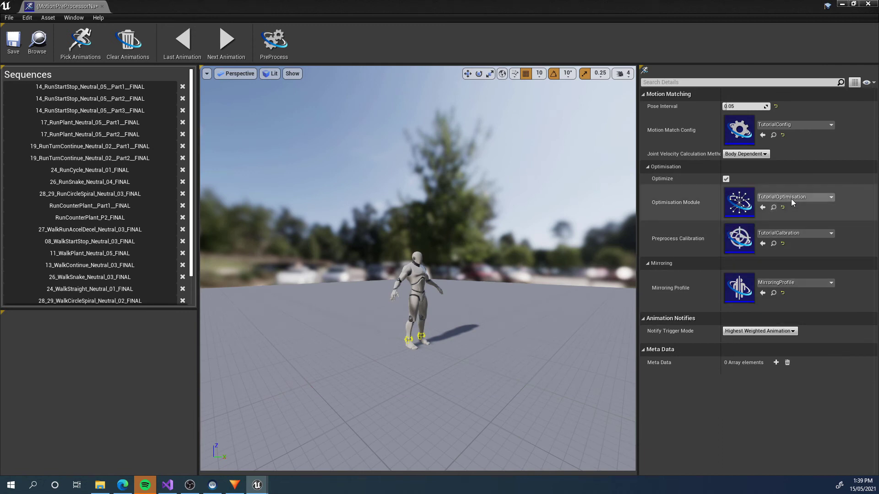
left_click(791, 197)
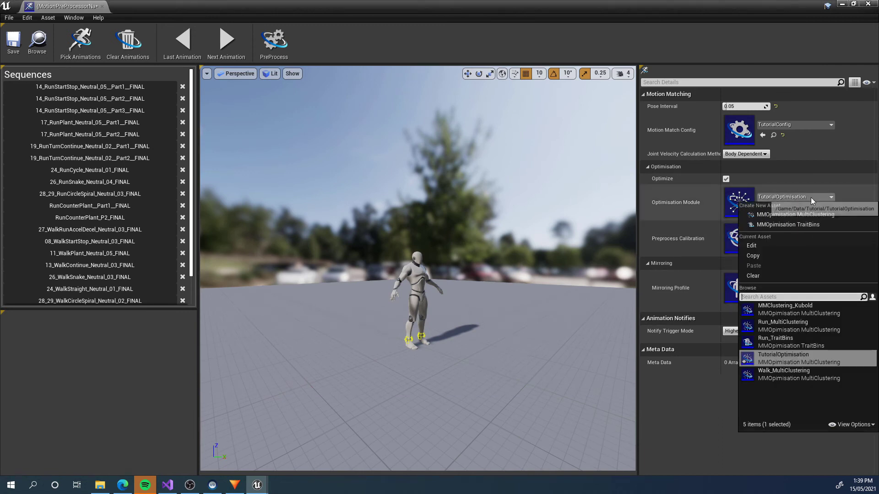
left_click(811, 197)
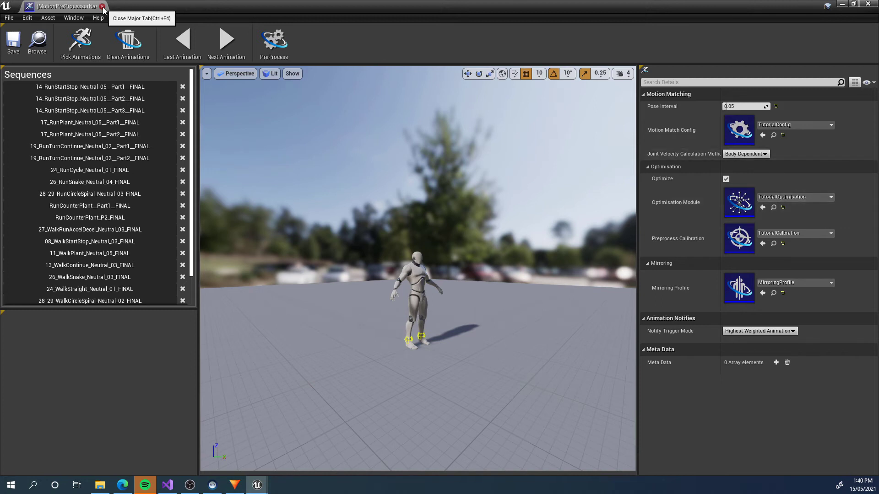
Run PreProcess on TutorialMotionData_Run to bake its poses with TutorialOptimisation
left_click(280, 47)
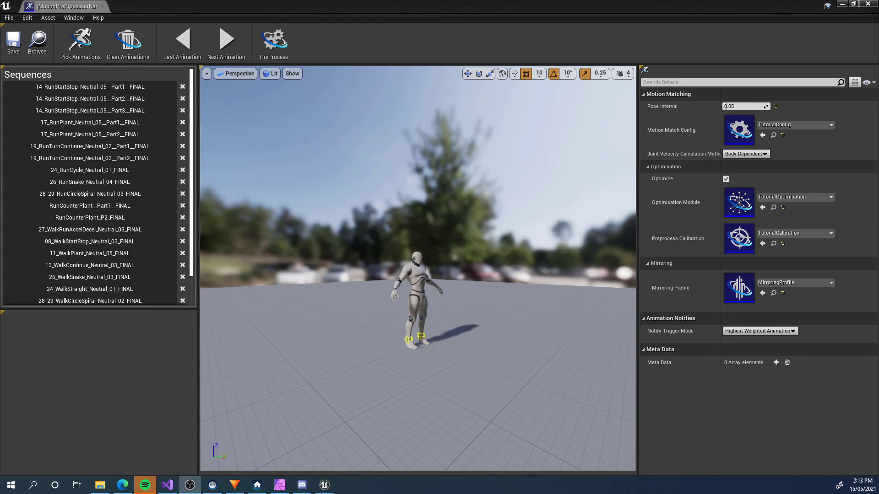
Play-test the level running with W and D, seeing about 1000 of 16559 poses searched
left_click(841, 4)
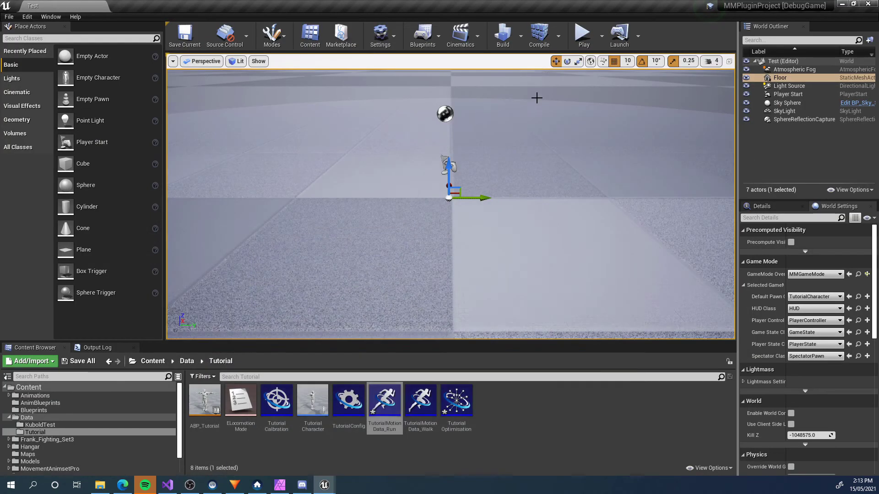
left_click(584, 36)
left_click(553, 185)
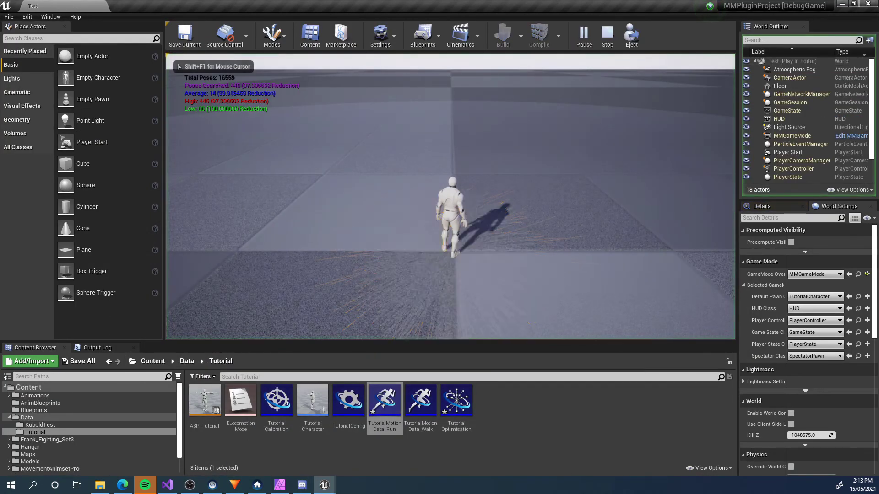
key("w")
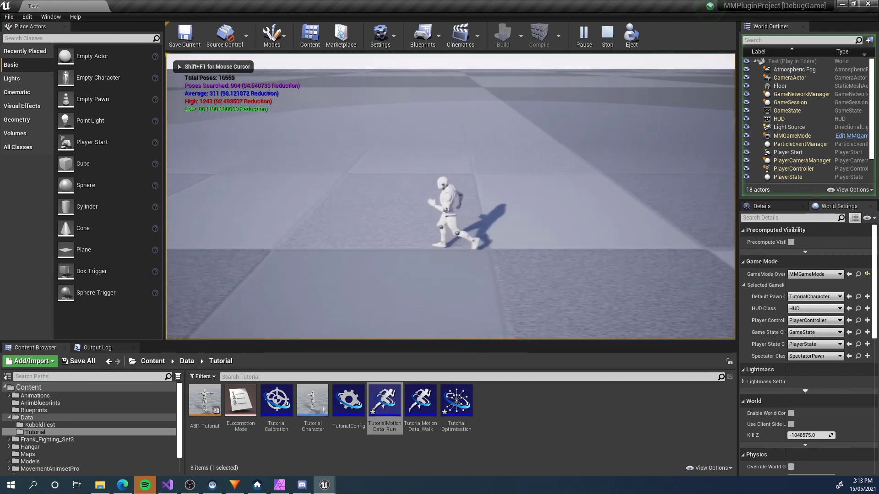
key("d")
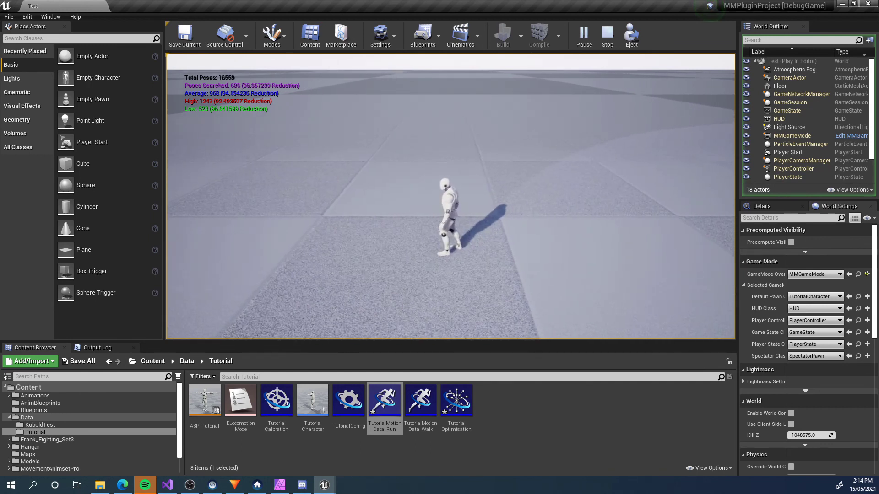
key("Escape")
left_click(823, 300)
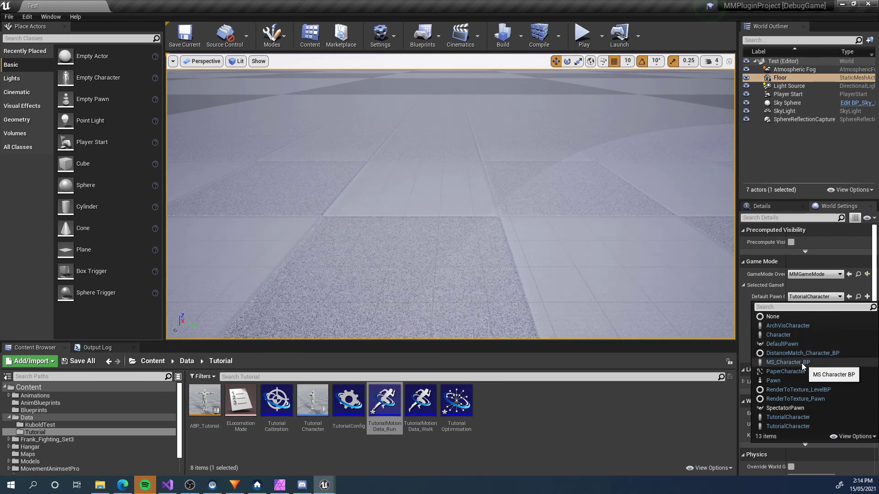
Make MS_Character_BP the default pawn and start a play-test running it
left_click(787, 362)
left_click(581, 39)
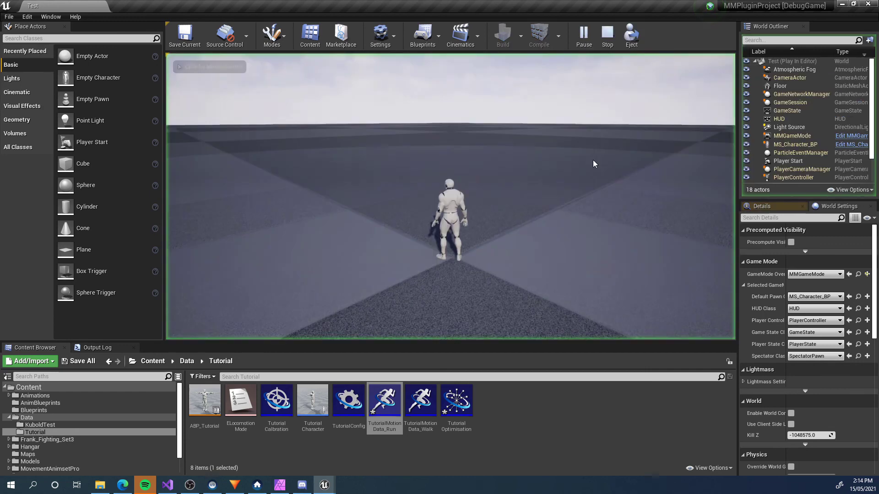
key("w")
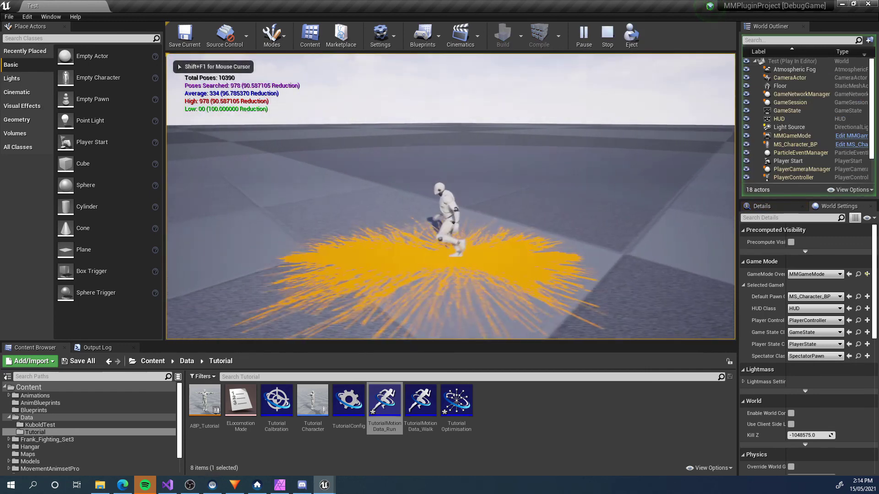
key("d")
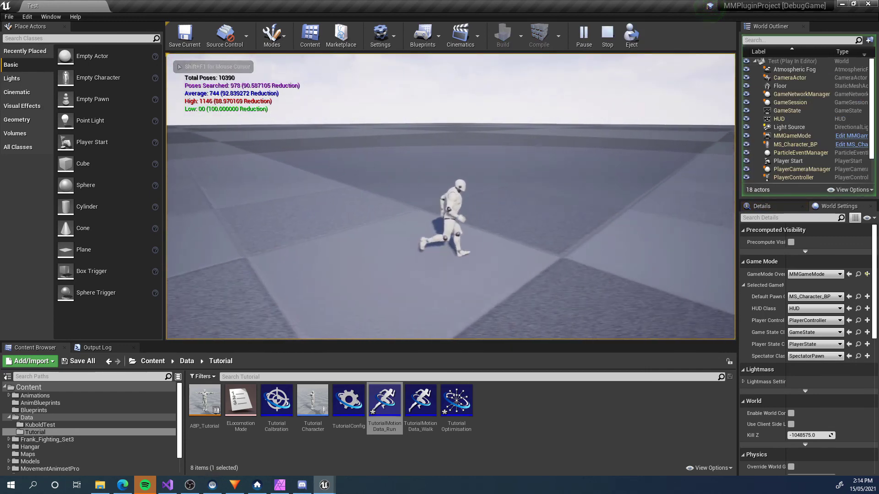
Steer the character in all directions and walk, with searches averaging 730 of 10390 poses (92.97%)
key("s")
key("d")
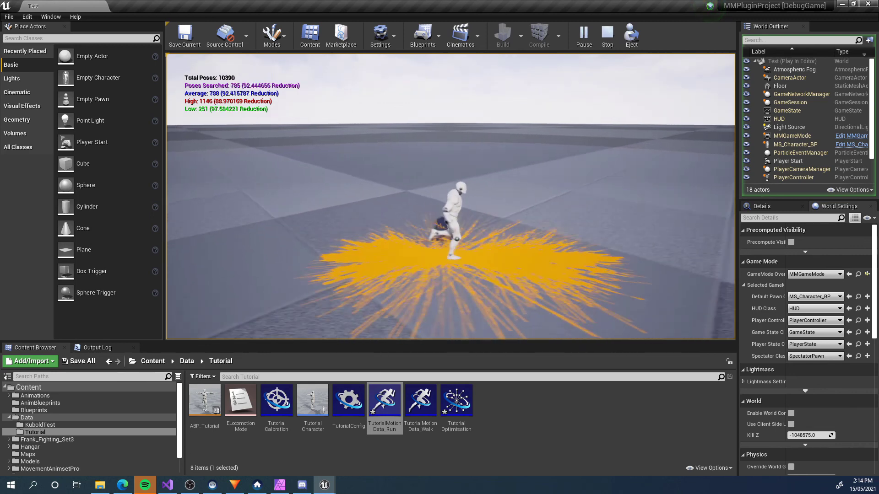
key("a")
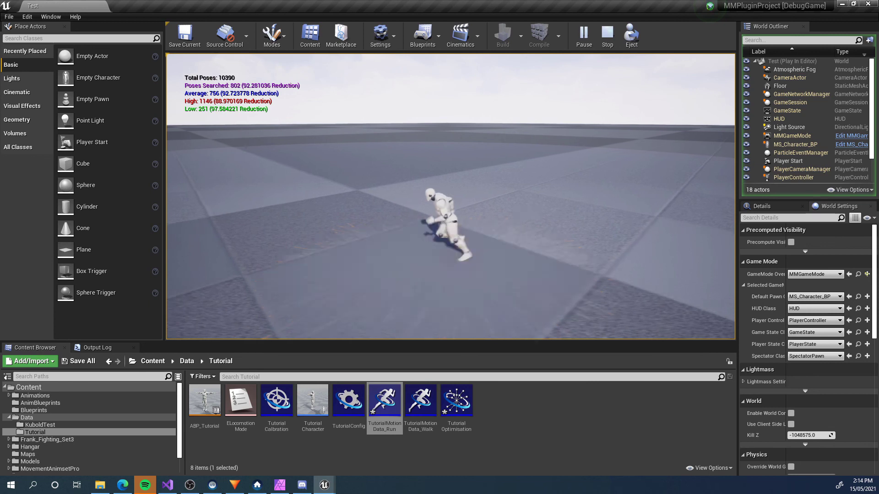
key("d")
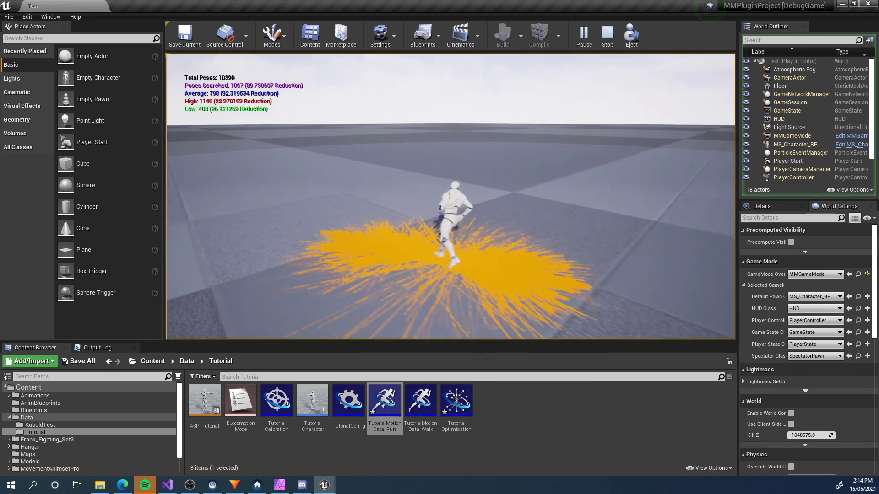
key("d")
key("shift")
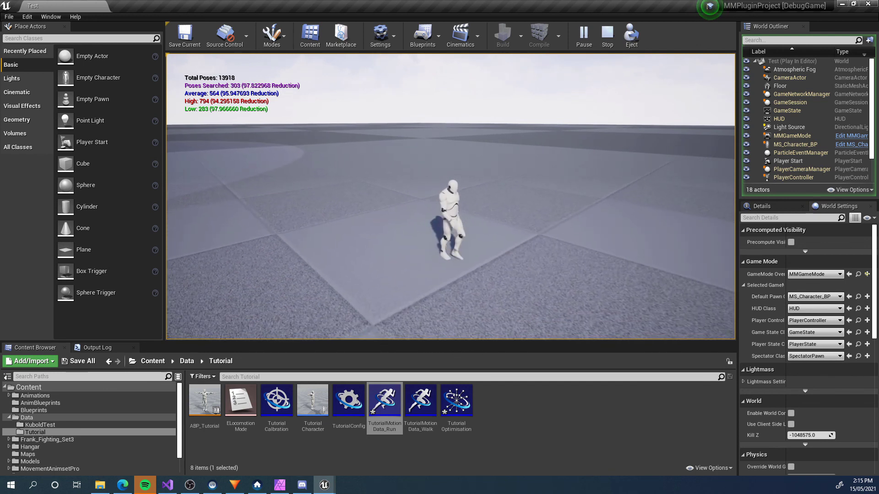
key("shift")
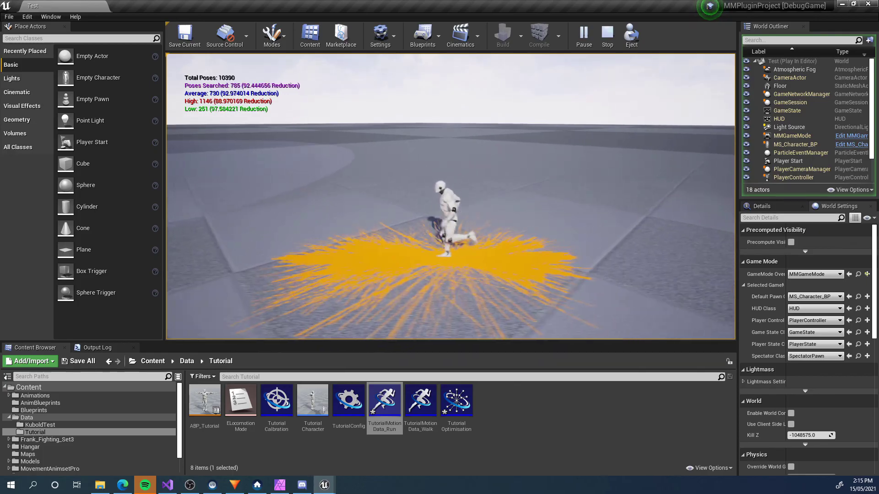